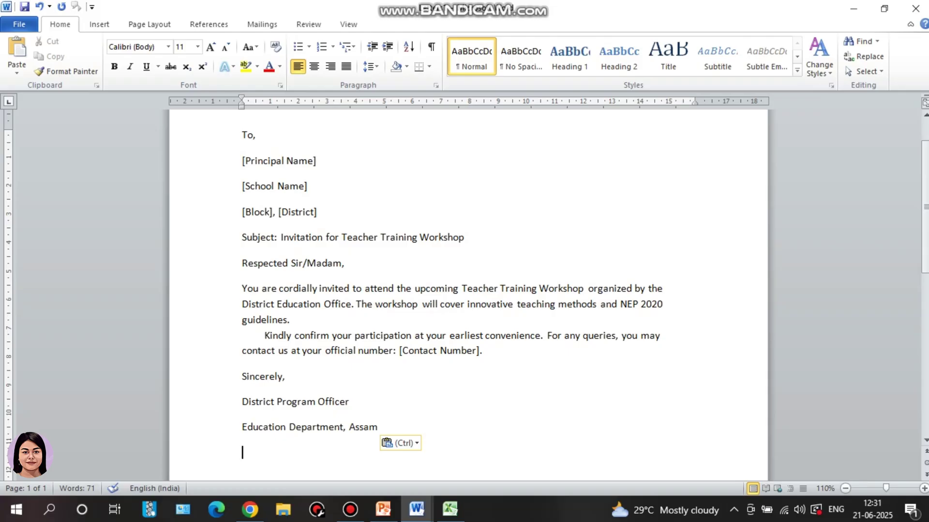
- Delete the principal, school, block and district placeholder lines and the contact number placeholder from the invitation letter
{"action": "left_click_drag", "start_coordinate": [242, 161], "coordinate": [321, 213]}
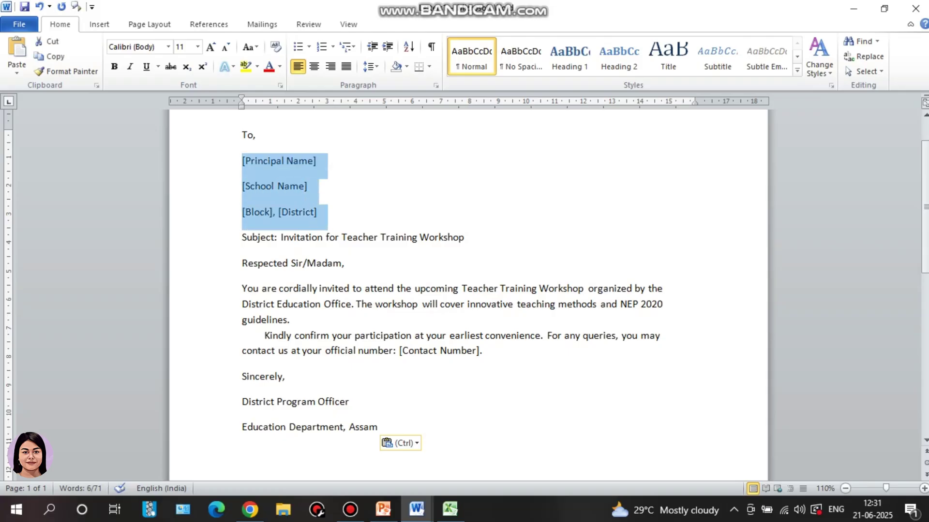
{"action": "key", "text": "Delete"}
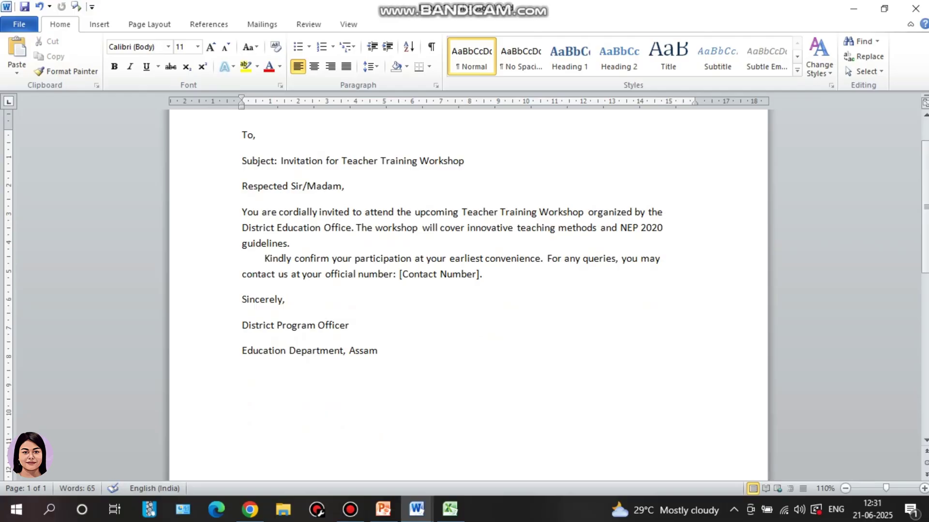
{"action": "left_click_drag", "start_coordinate": [399, 274], "coordinate": [481, 275]}
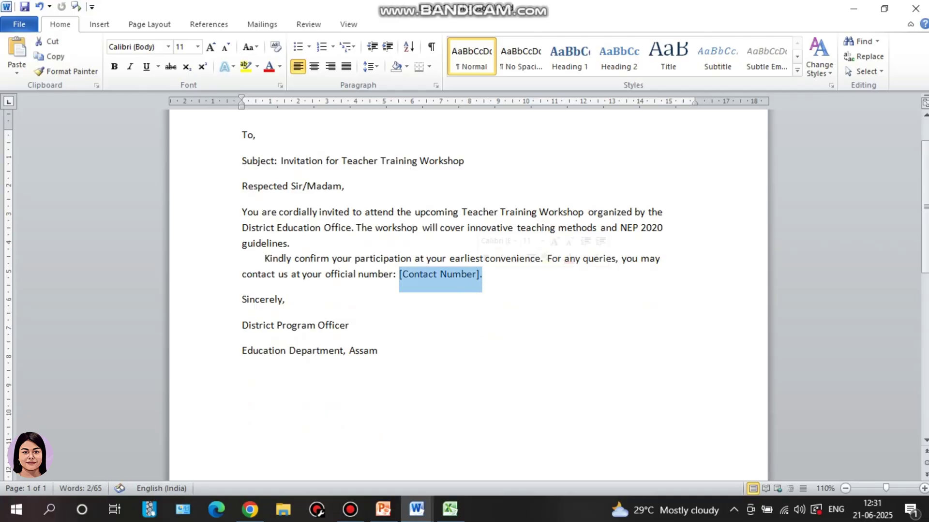
{"action": "key", "text": "Delete"}
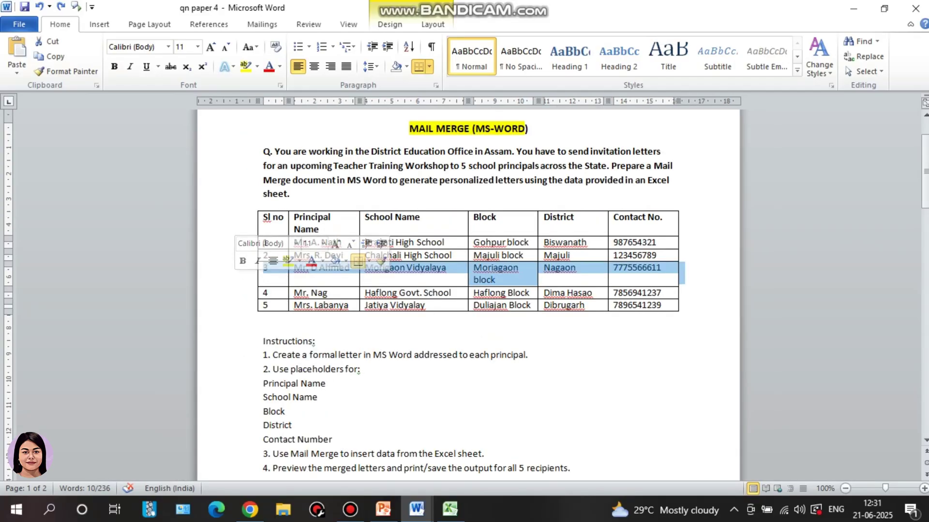
- Switch to the Excel workbook of principal details, make the header row taller to fit its headings, and save the workbook
{"action": "left_click_drag", "start_coordinate": [265, 217], "coordinate": [677, 305]}
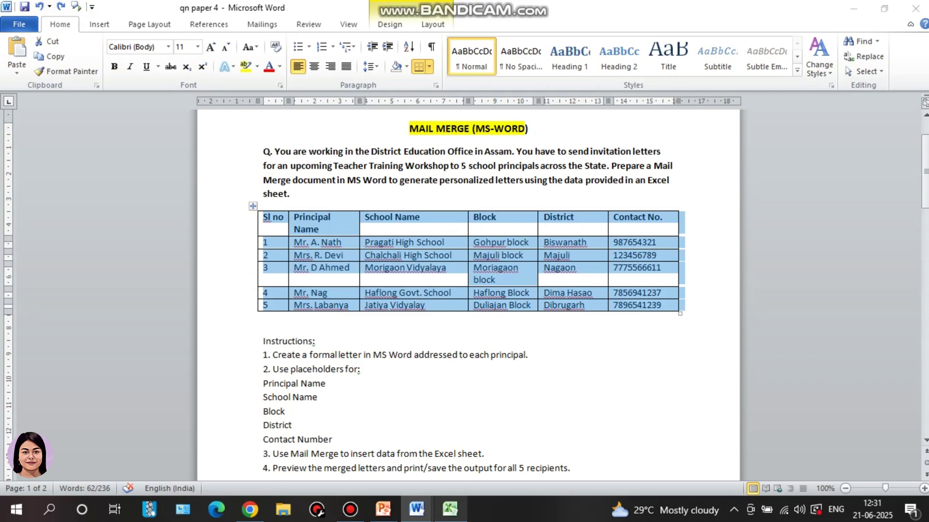
{"action": "left_click", "coordinate": [449, 509]}
{"action": "left_click", "coordinate": [267, 293]}
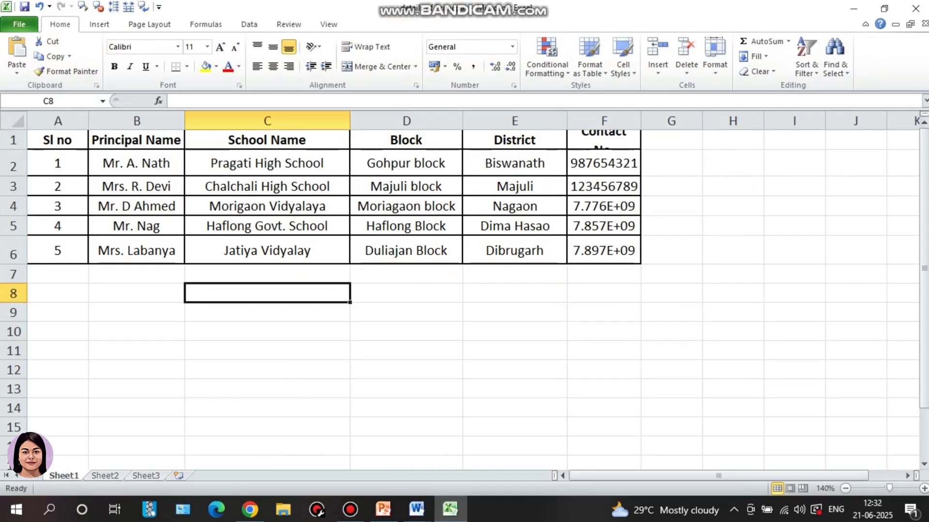
{"action": "left_click_drag", "start_coordinate": [14, 149], "coordinate": [14, 175]}
{"action": "left_click", "coordinate": [25, 6]}
{"action": "left_click", "coordinate": [515, 338]}
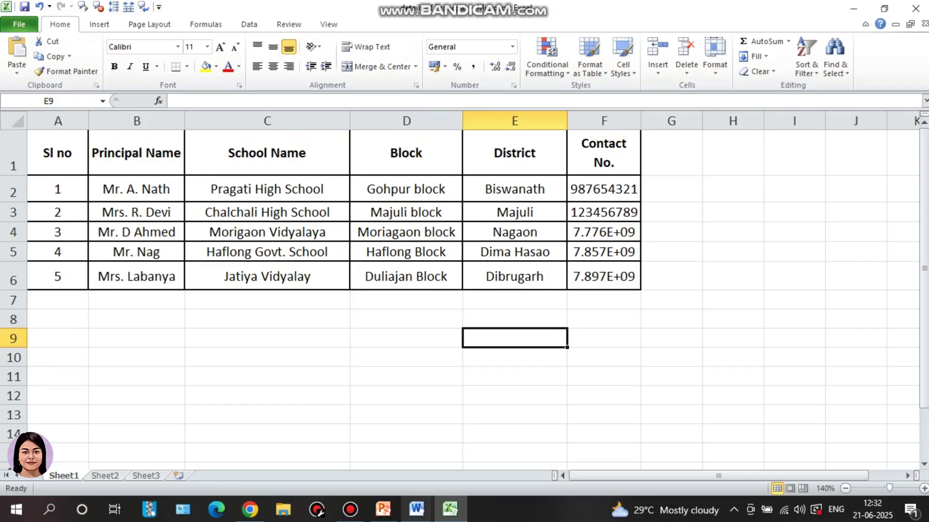
- Switch back to the invitation letter in Word and start the Step by Step Mail Merge Wizard
{"action": "mouse_move", "coordinate": [416, 508]}
{"action": "left_click", "coordinate": [488, 455]}
{"action": "left_click", "coordinate": [354, 392]}
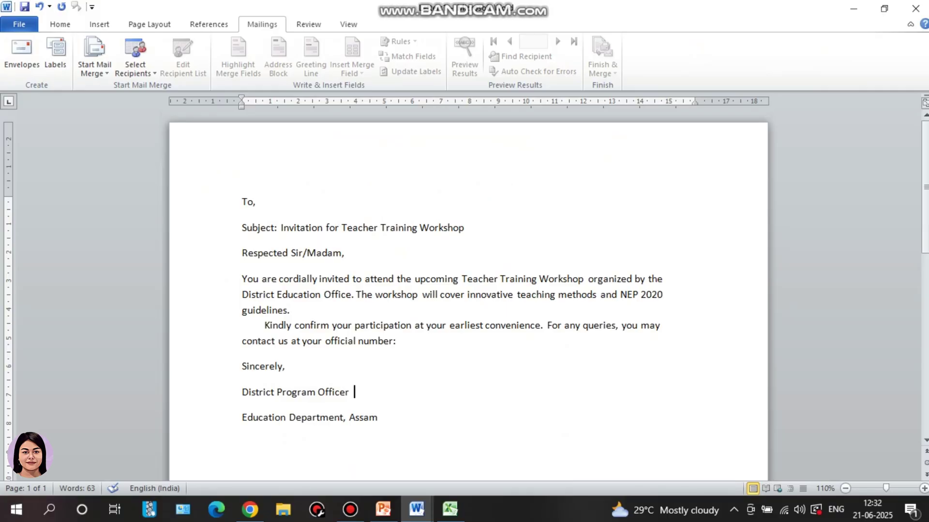
{"action": "left_click", "coordinate": [94, 68]}
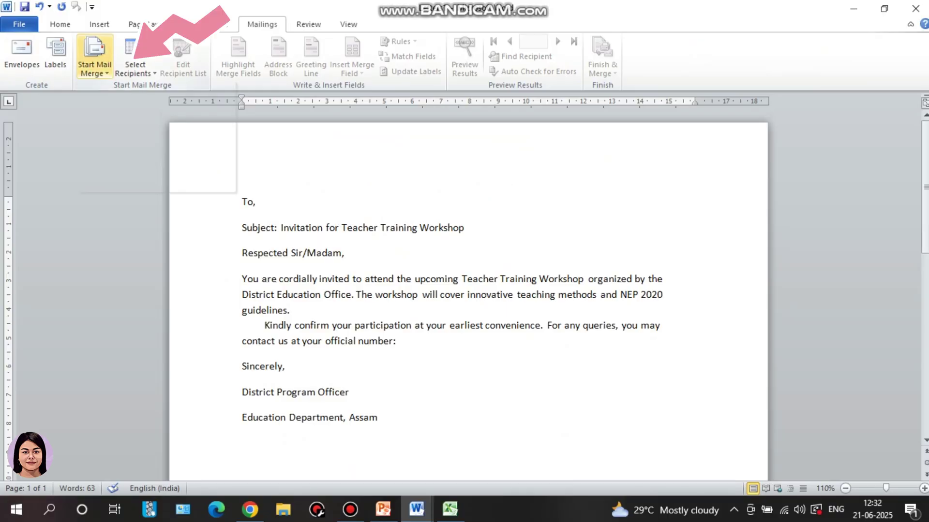
{"action": "key", "text": "Down"}
{"action": "key", "text": "Down"}
{"action": "key", "text": "Down"}
{"action": "key", "text": "Down"}
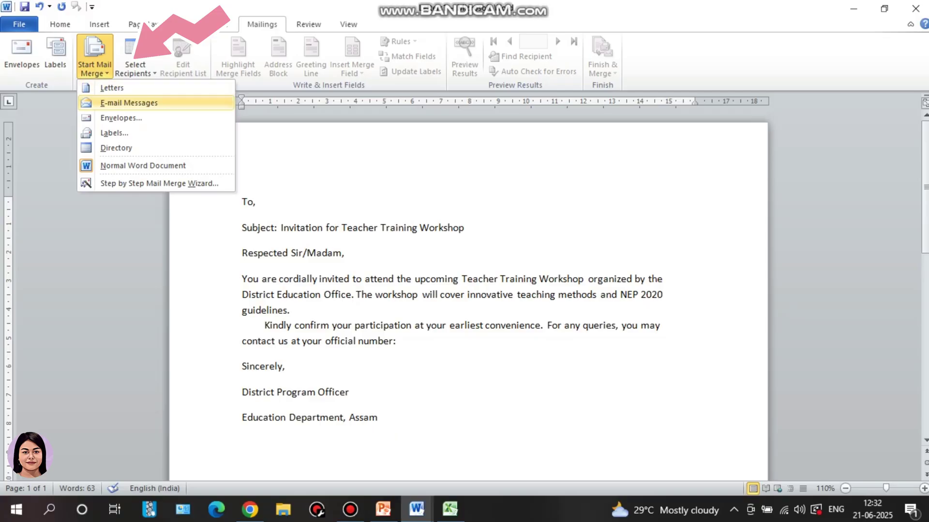
{"action": "key", "text": "Up"}
{"action": "key", "text": "Up"}
{"action": "key", "text": "Up"}
{"action": "key", "text": "Down"}
{"action": "key", "text": "Down"}
{"action": "key", "text": "Down"}
{"action": "key", "text": "Down"}
{"action": "key", "text": "Down"}
{"action": "key", "text": "Down"}
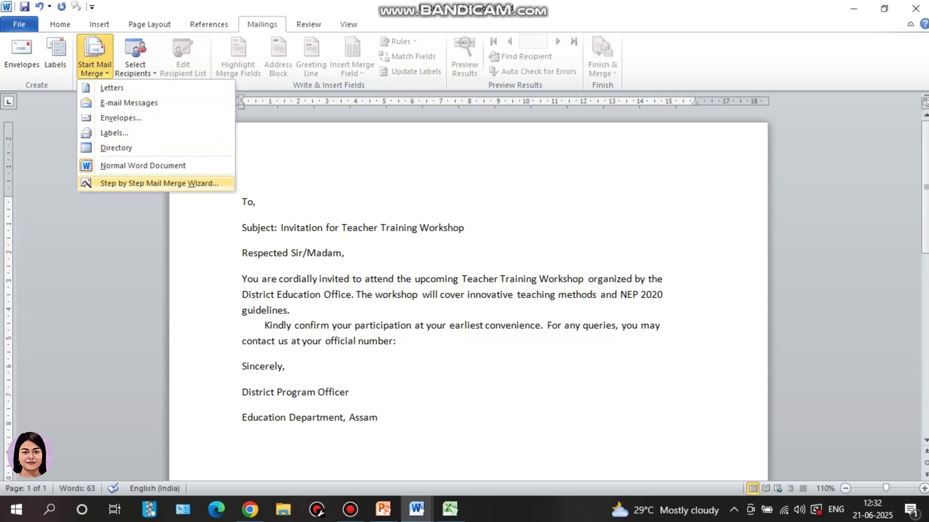
{"action": "key", "text": "Return"}
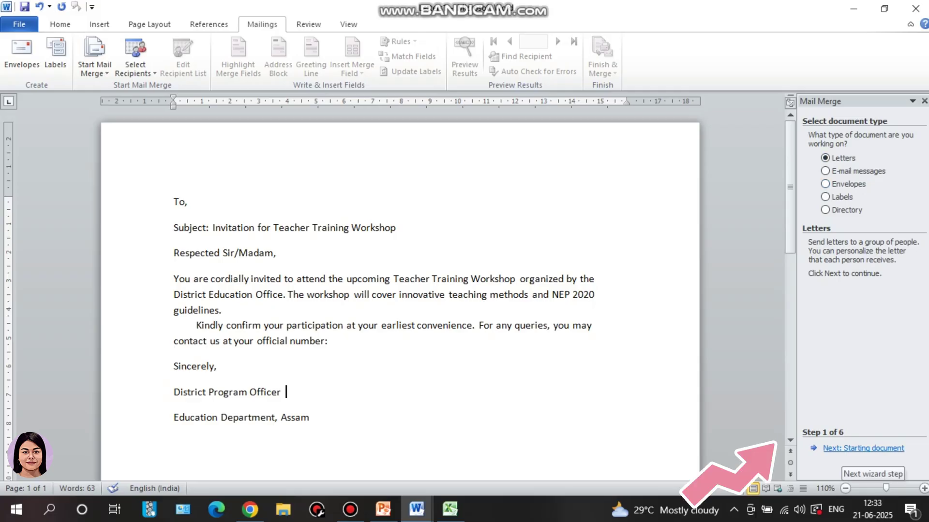
- Keep Letters as the merge document type, use the current document as the starting document, and proceed to recipient selection
{"action": "left_click", "coordinate": [863, 449]}
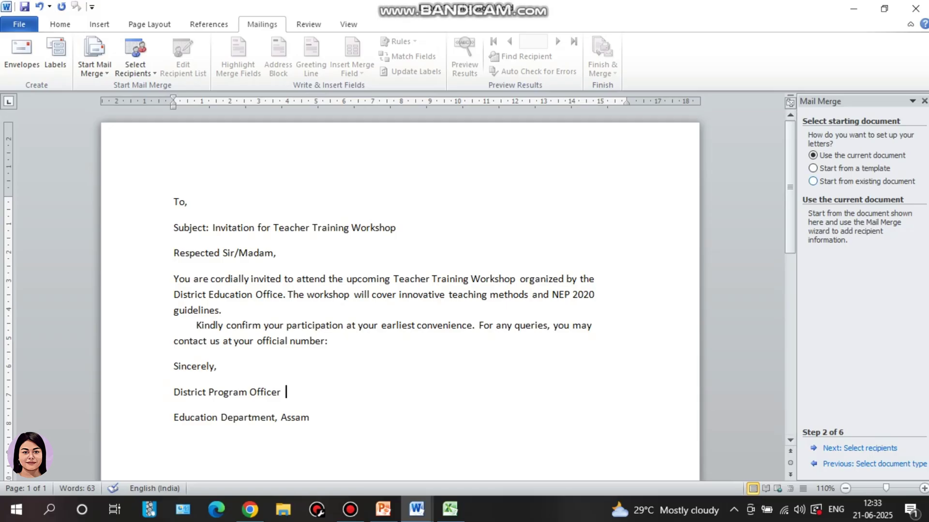
{"action": "left_click", "coordinate": [812, 182]}
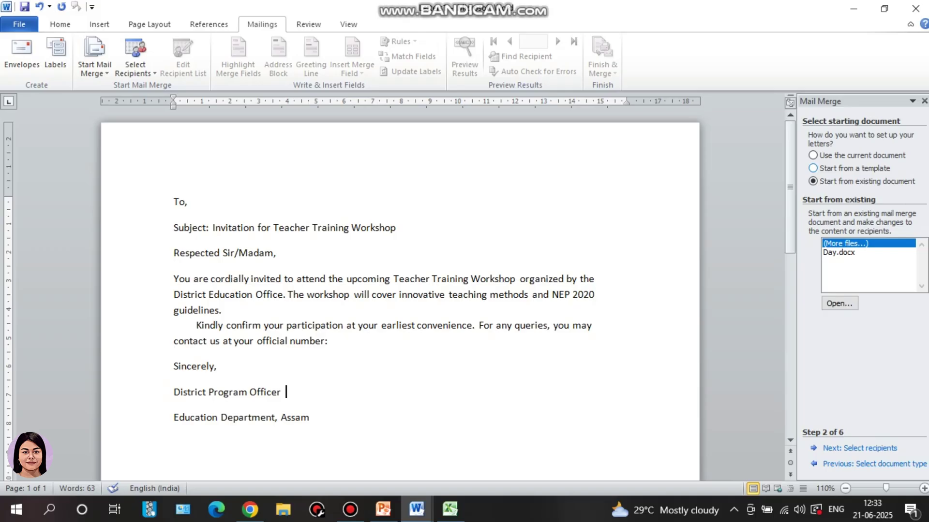
{"action": "left_click", "coordinate": [812, 168]}
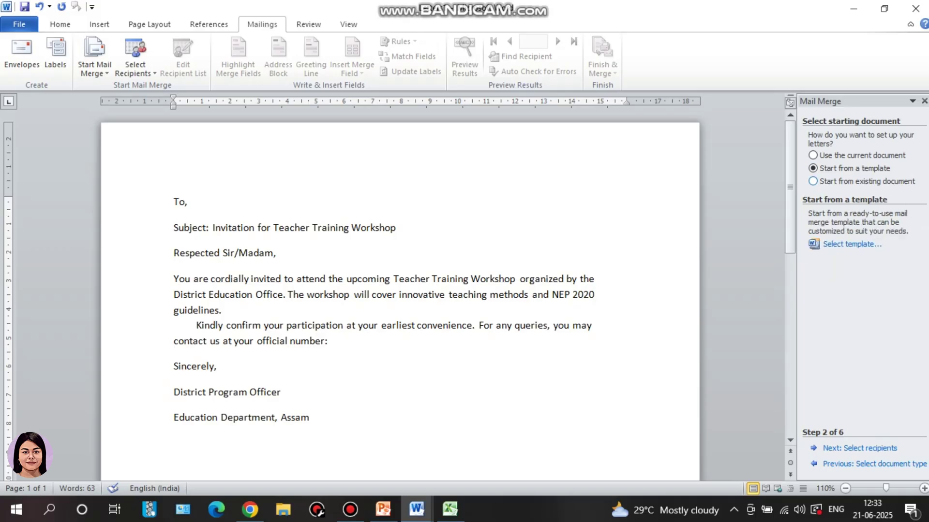
{"action": "left_click", "coordinate": [813, 156]}
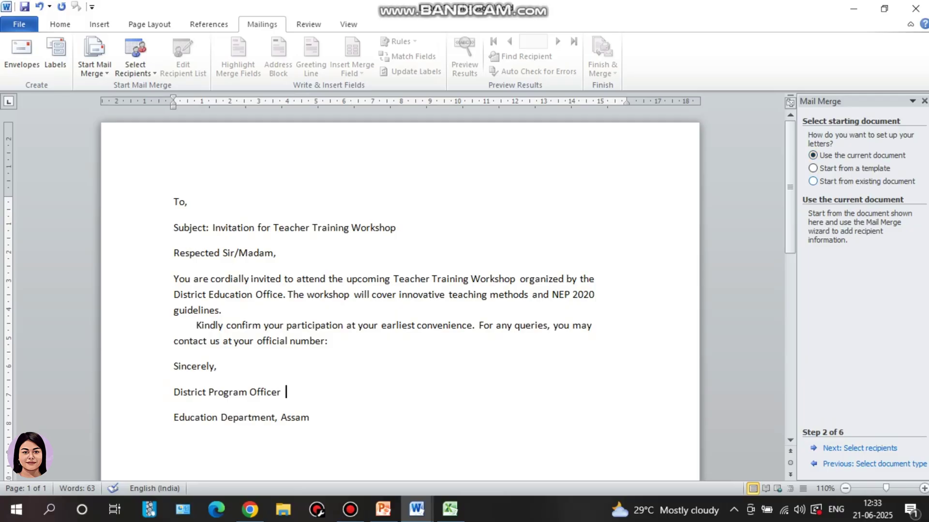
{"action": "left_click", "coordinate": [812, 181]}
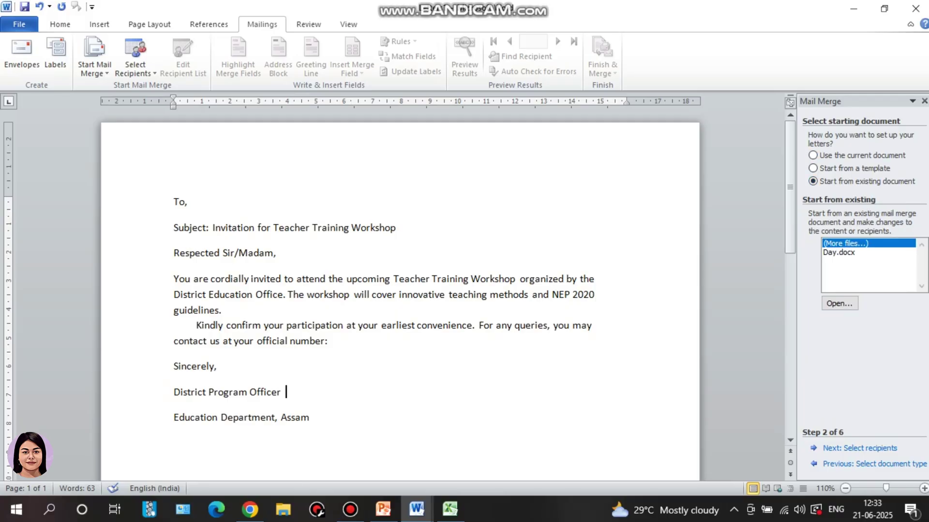
{"action": "left_click", "coordinate": [813, 155]}
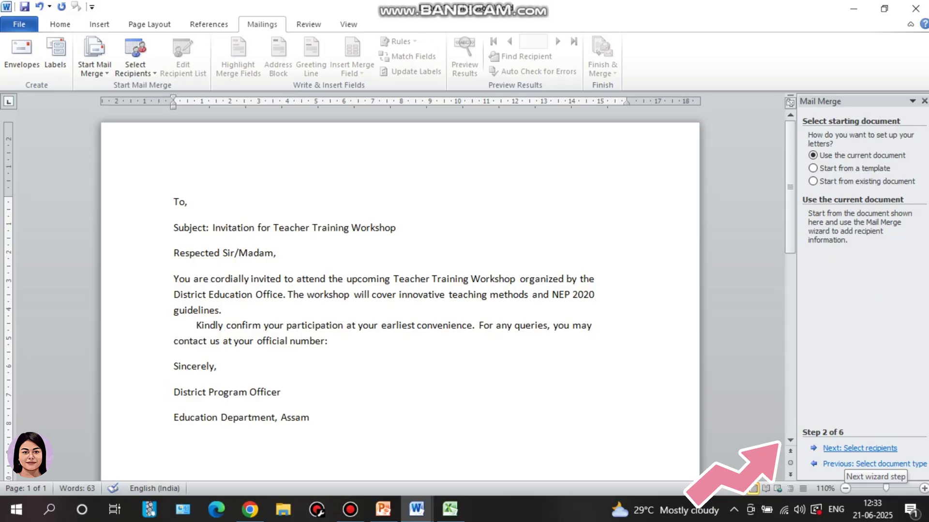
{"action": "left_click", "coordinate": [856, 449]}
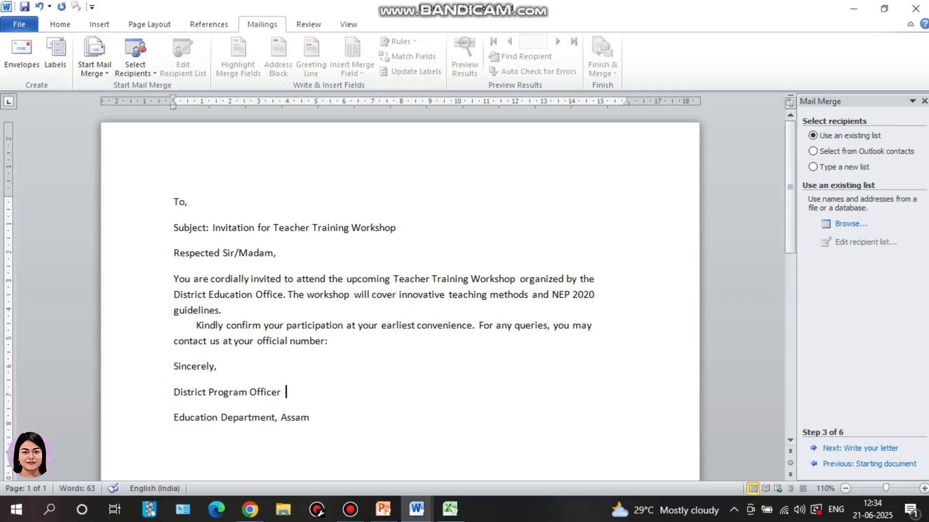
- Use an existing recipient list and load Sheet1$ from the "details of Prinicpal" workbook on the Desktop, with its first row as column headers
{"action": "left_click", "coordinate": [841, 152]}
{"action": "left_click", "coordinate": [842, 167]}
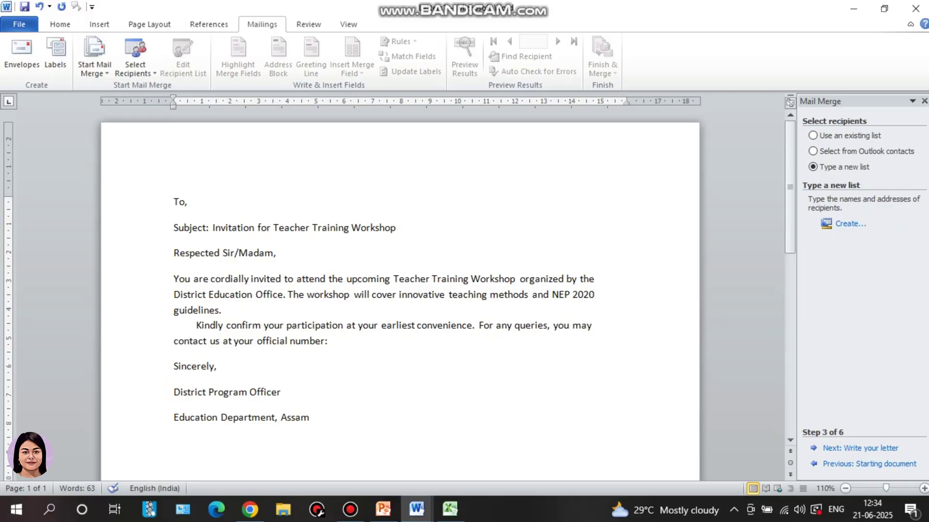
{"action": "left_click", "coordinate": [842, 136]}
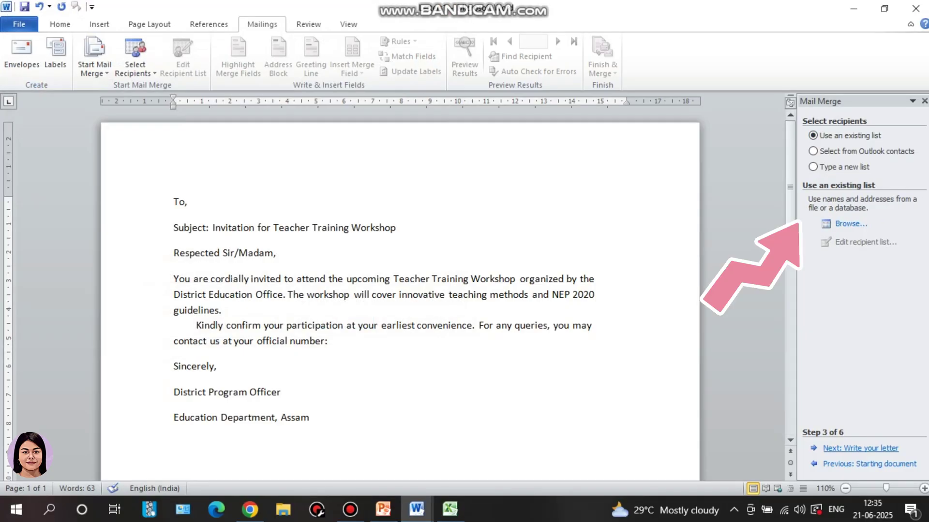
{"action": "left_click", "coordinate": [845, 449]}
{"action": "left_click_drag", "start_coordinate": [208, 15], "coordinate": [399, 73]}
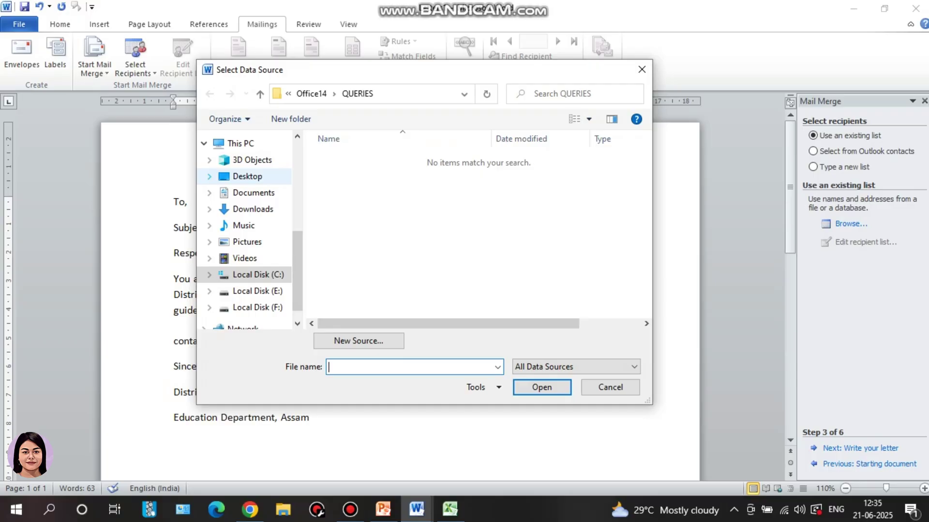
{"action": "left_click", "coordinate": [247, 176]}
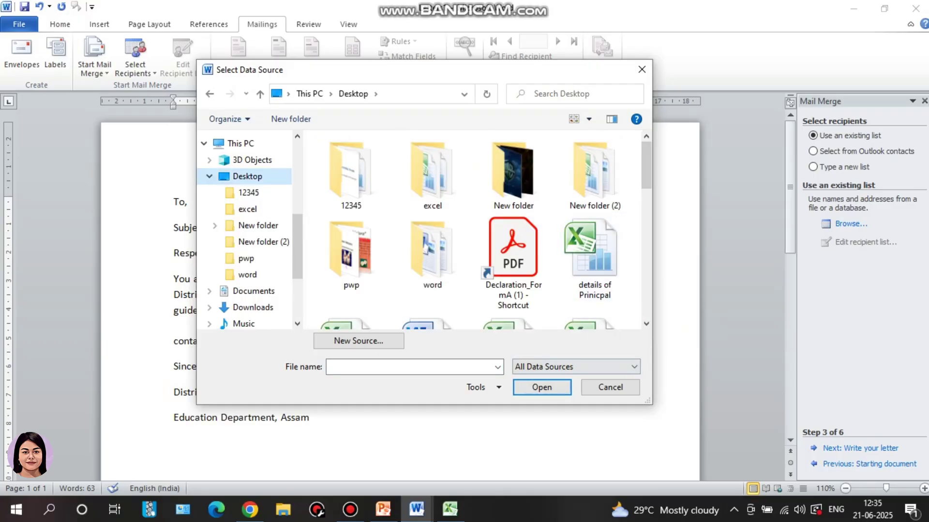
{"action": "left_click", "coordinate": [594, 258]}
{"action": "left_click", "coordinate": [541, 387]}
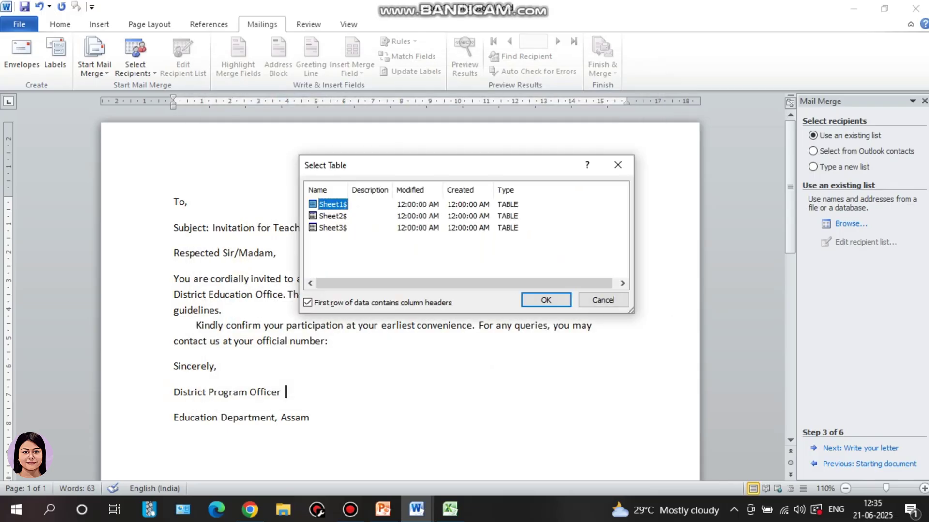
{"action": "left_click", "coordinate": [425, 254]}
{"action": "key", "text": "Return"}
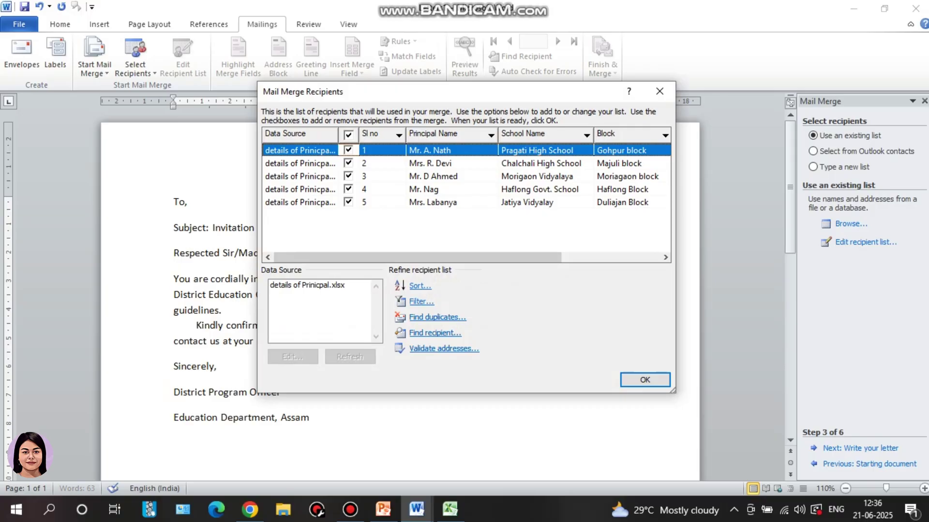
{"action": "left_click", "coordinate": [348, 164]}
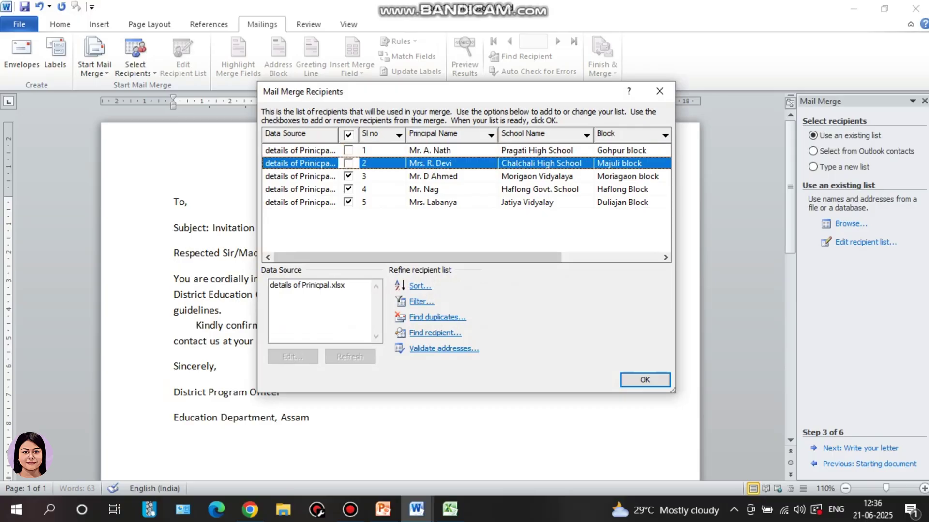
{"action": "left_click", "coordinate": [348, 177]}
{"action": "left_click", "coordinate": [349, 190]}
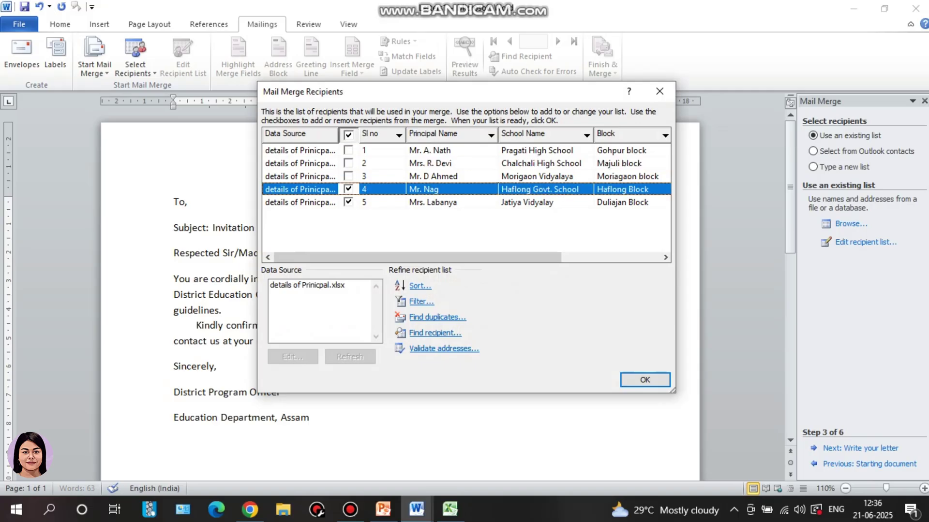
{"action": "left_click", "coordinate": [348, 135]}
{"action": "left_click", "coordinate": [399, 136]}
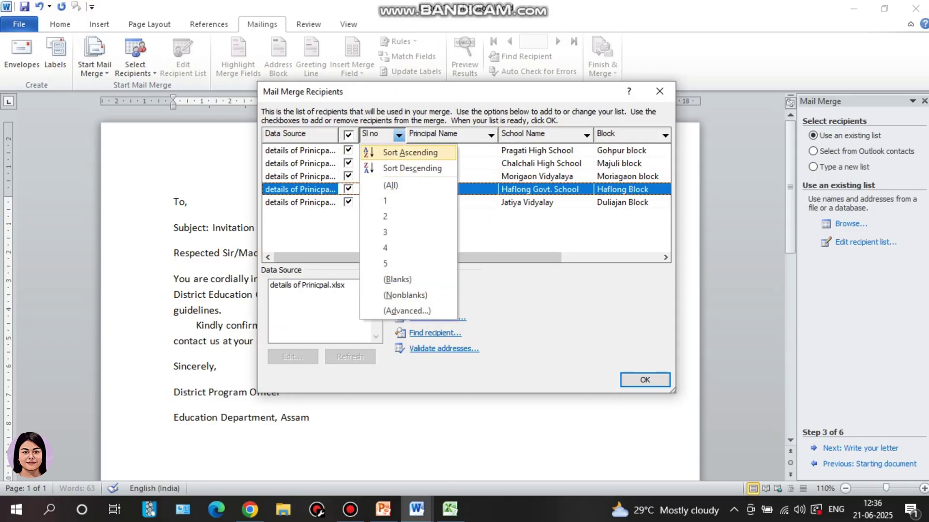
{"action": "left_click", "coordinate": [490, 135]}
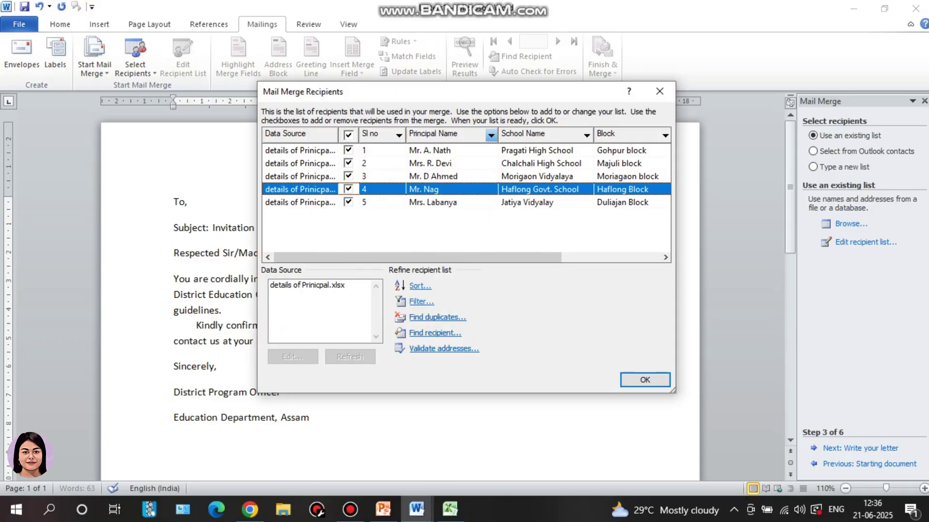
{"action": "left_click", "coordinate": [490, 135]}
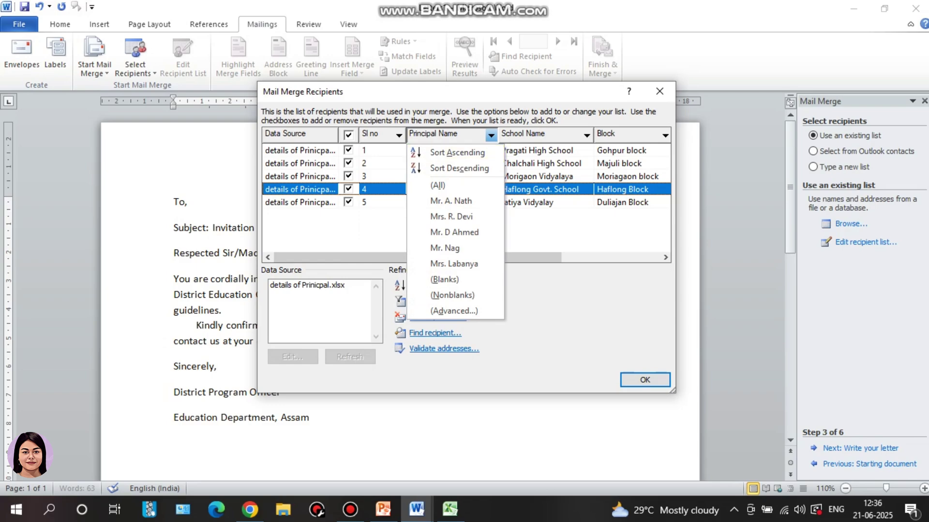
{"action": "left_click", "coordinate": [547, 231]}
{"action": "left_click", "coordinate": [547, 231]}
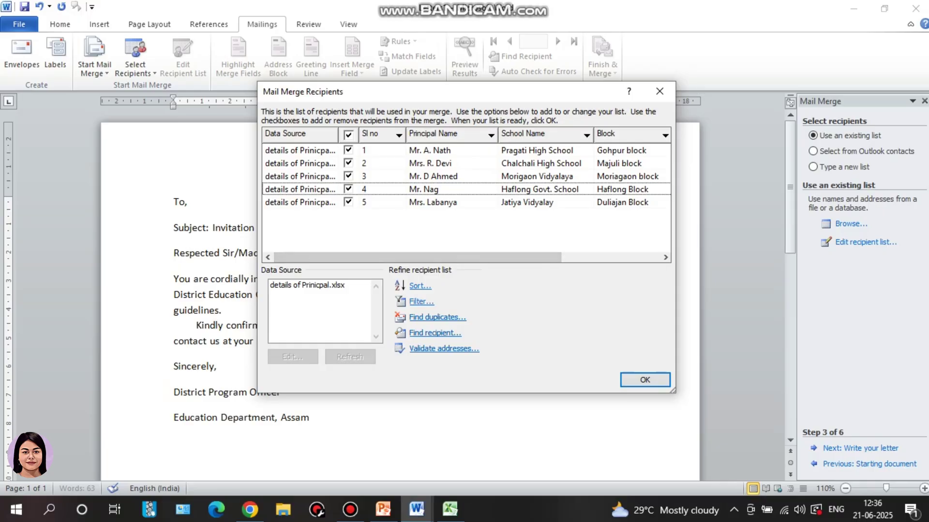
- Accept the merge recipient list with all recipients included and proceed to the letter-writing stage of the wizard
{"action": "key", "text": "Return"}
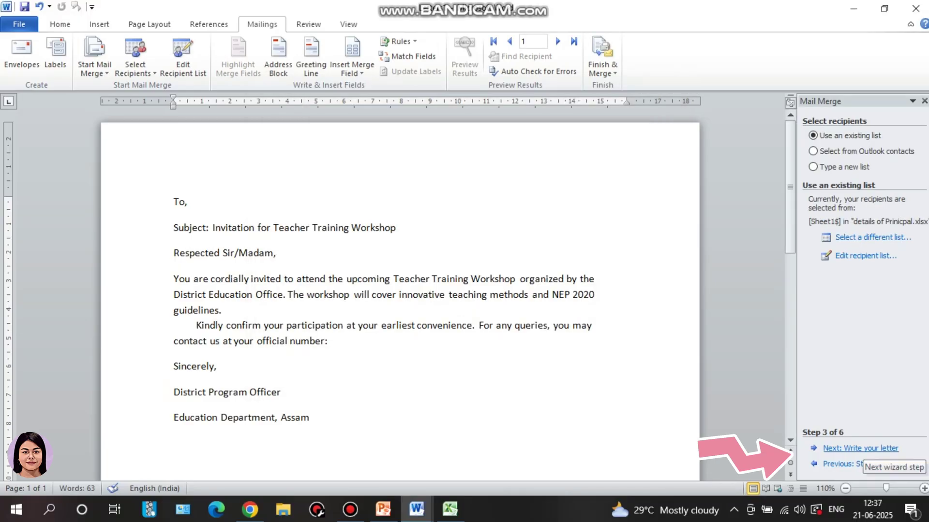
{"action": "left_click", "coordinate": [856, 448]}
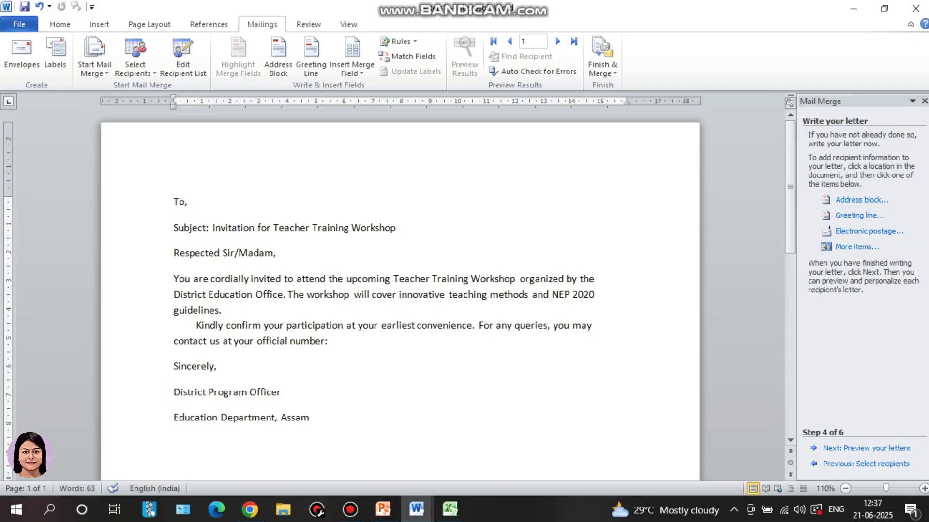
- Switch to the "qn paper 4" document and review which placeholders the instructions require in the letter
{"action": "mouse_move", "coordinate": [416, 509]}
{"action": "left_click", "coordinate": [342, 445]}
{"action": "scroll", "coordinate": [465, 291], "scroll_direction": "down", "scroll_amount": 2}
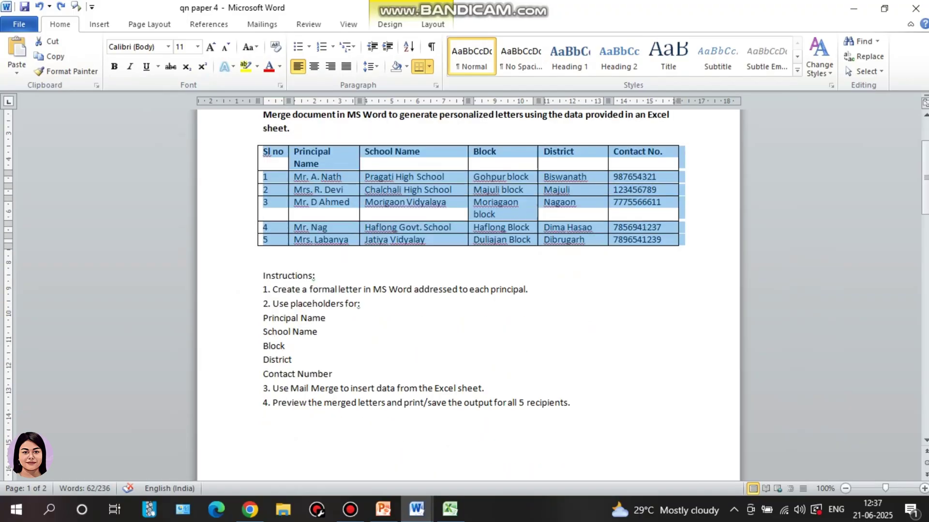
{"action": "left_click", "coordinate": [292, 360]}
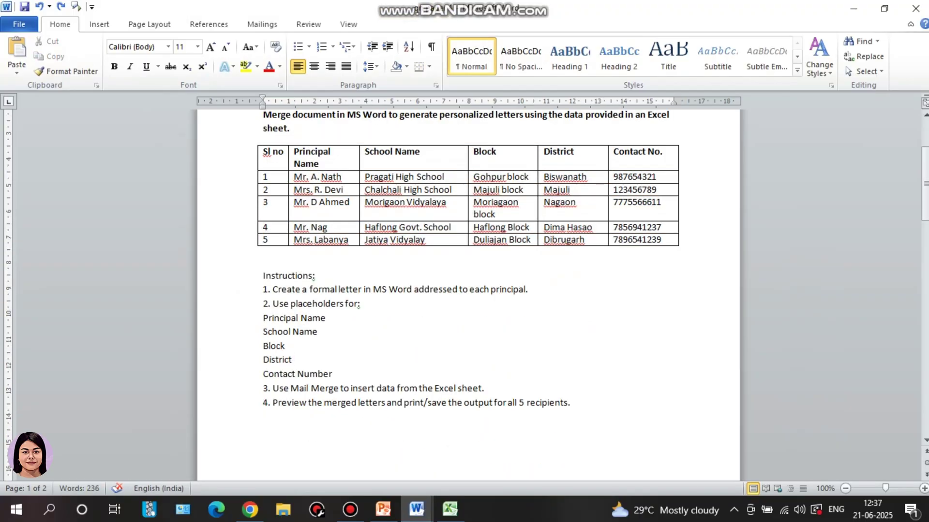
- Switch back to the letter document and insert the Principal Name merge field on a new line below "To,"
{"action": "left_click_drag", "start_coordinate": [273, 304], "coordinate": [296, 360]}
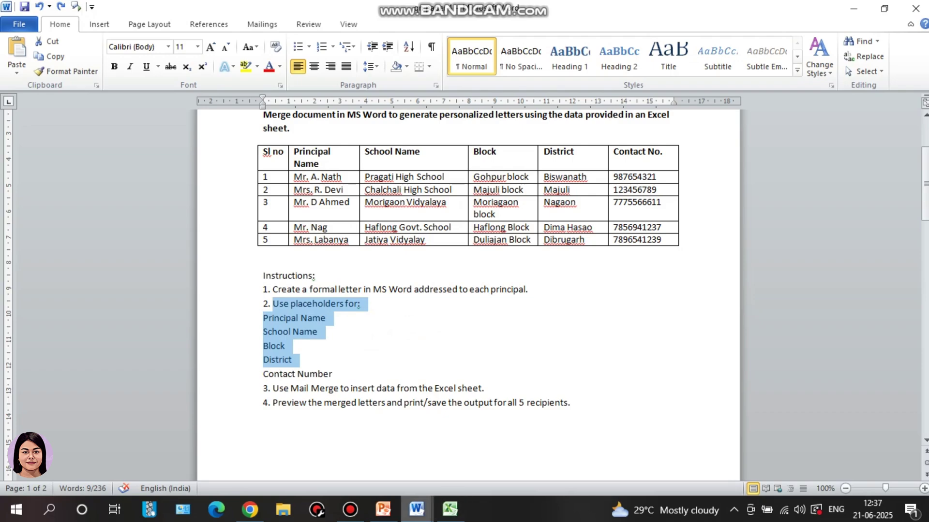
{"action": "left_click", "coordinate": [416, 509]}
{"action": "left_click", "coordinate": [490, 450]}
{"action": "left_click", "coordinate": [193, 202]}
{"action": "key", "text": "Return"}
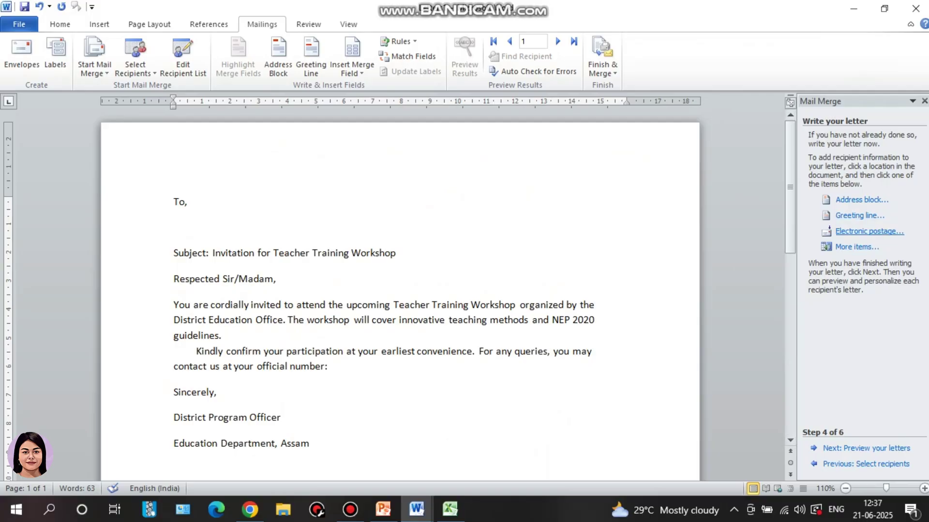
{"action": "left_click", "coordinate": [857, 247]}
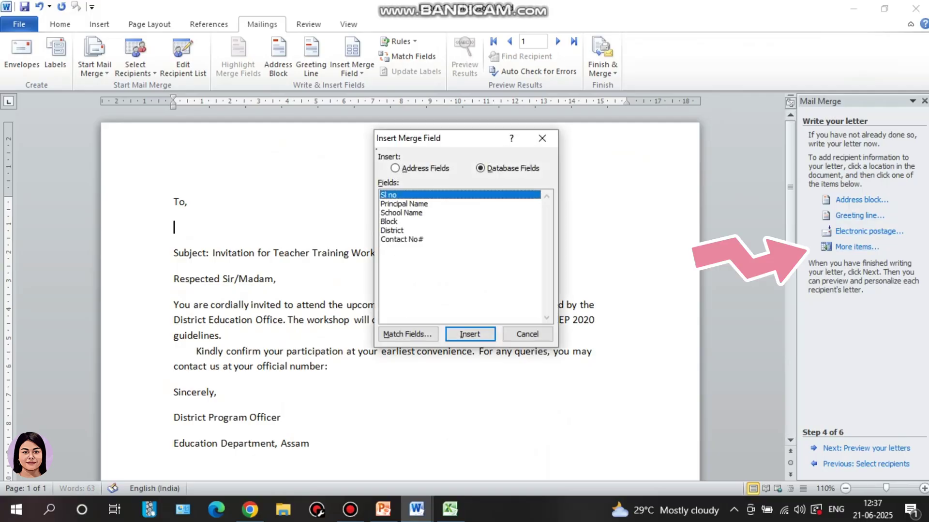
{"action": "left_click", "coordinate": [404, 204]}
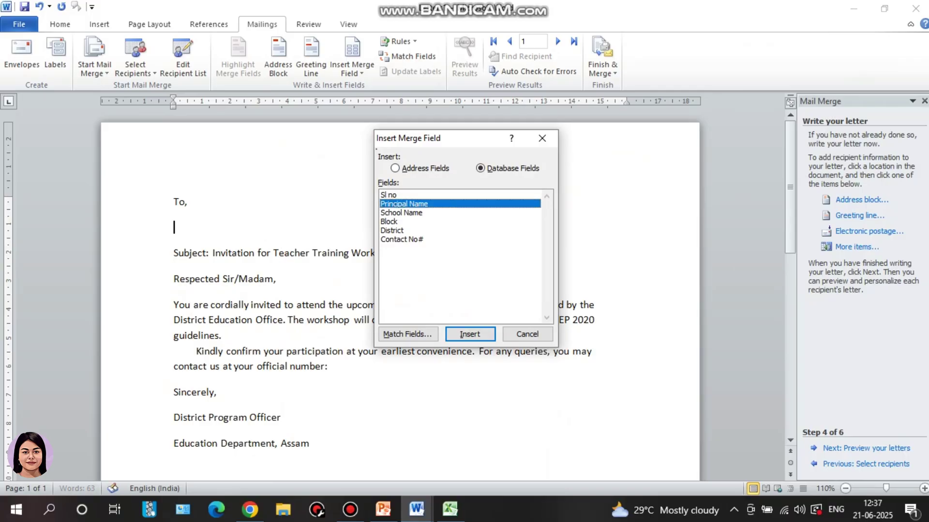
{"action": "left_click", "coordinate": [470, 334]}
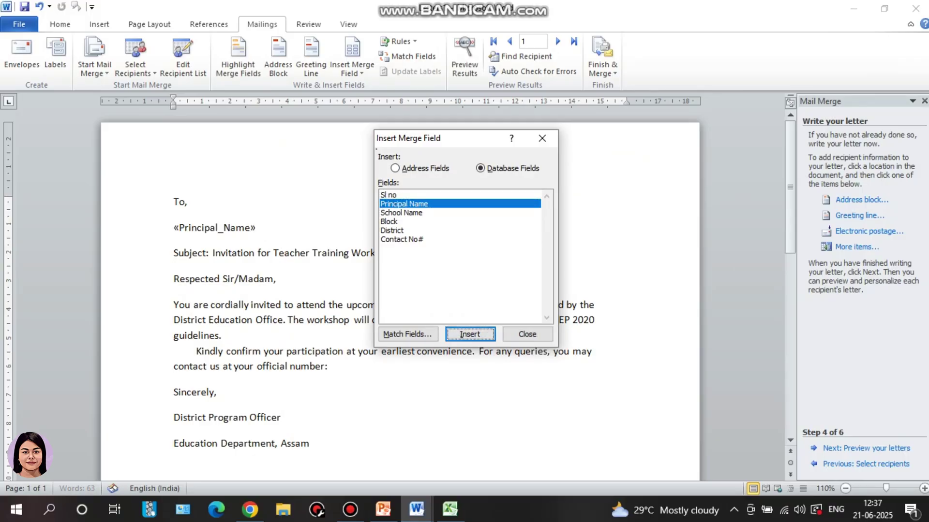
{"action": "left_click", "coordinate": [527, 335]}
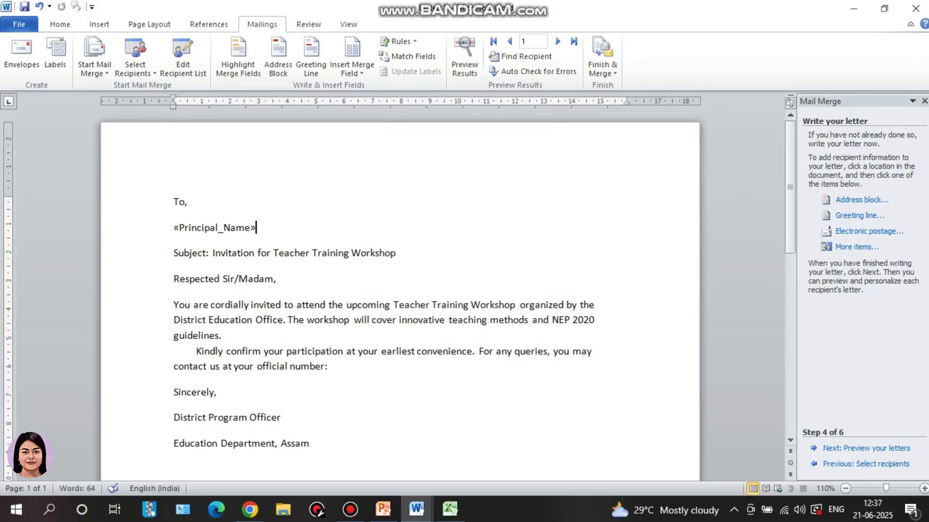
- Insert the School Name, Block and District merge fields on a new line below the principal name field
{"action": "key", "text": "Return"}
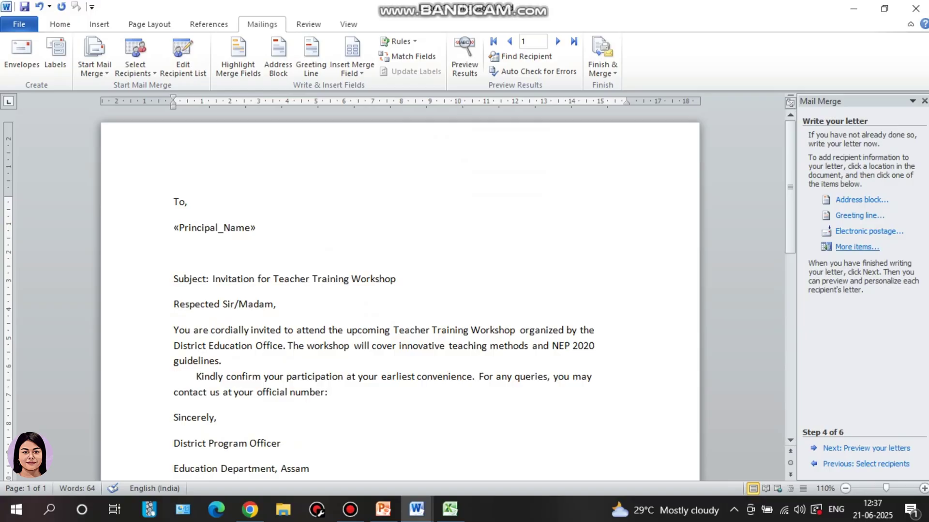
{"action": "left_click", "coordinate": [856, 247]}
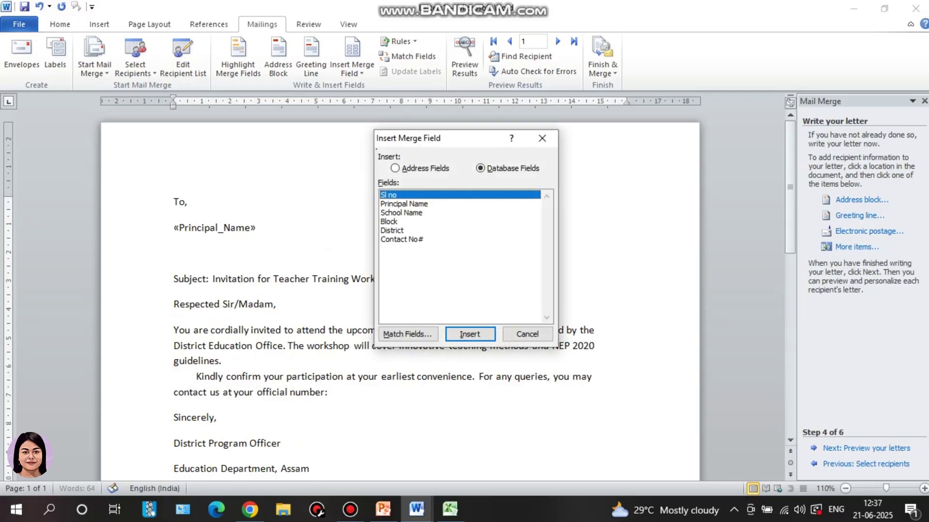
{"action": "left_click", "coordinate": [402, 213]}
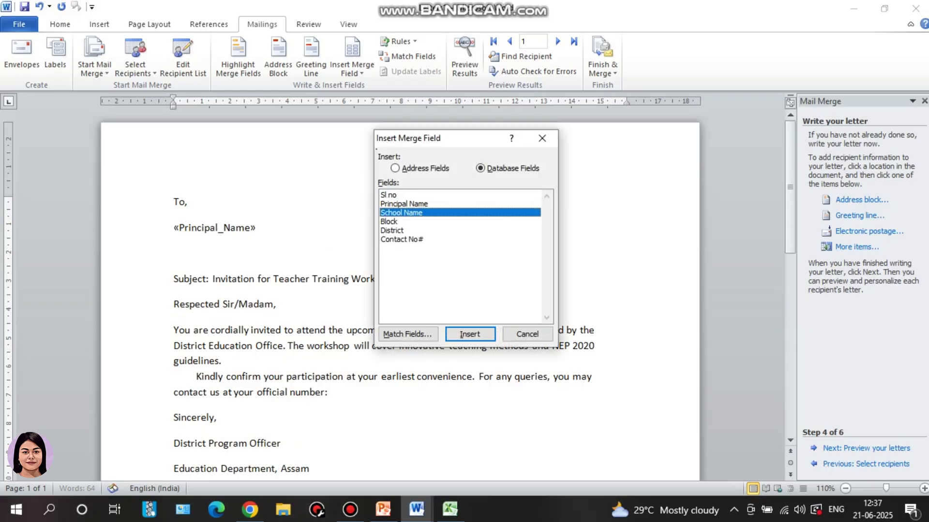
{"action": "left_click", "coordinate": [470, 334]}
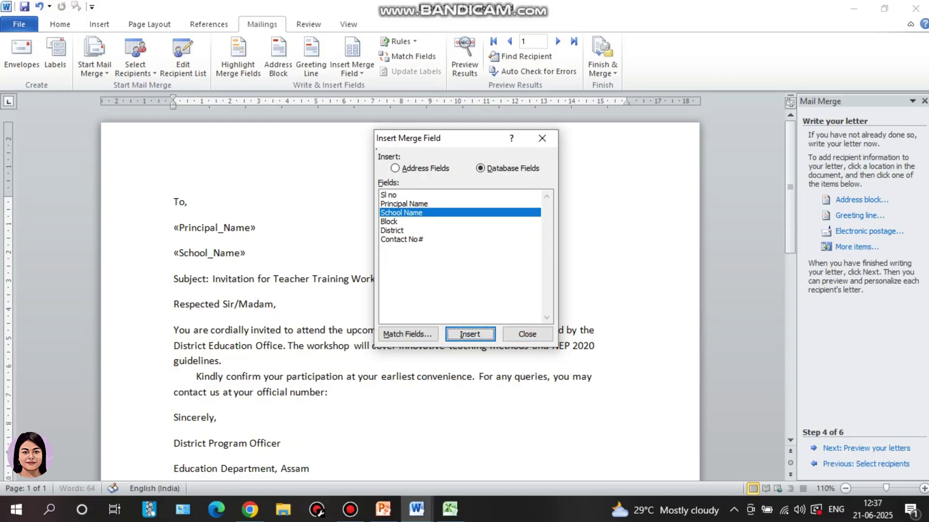
{"action": "left_click", "coordinate": [388, 222]}
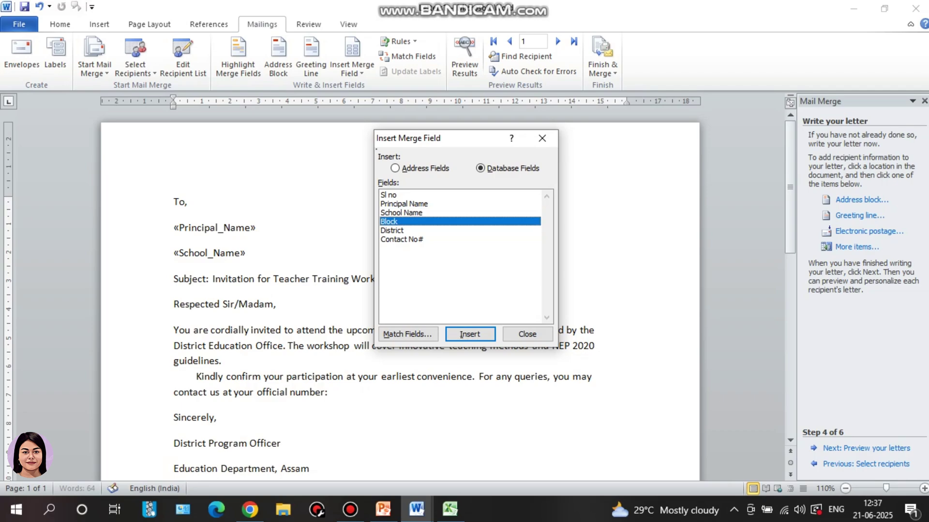
{"action": "left_click", "coordinate": [470, 334]}
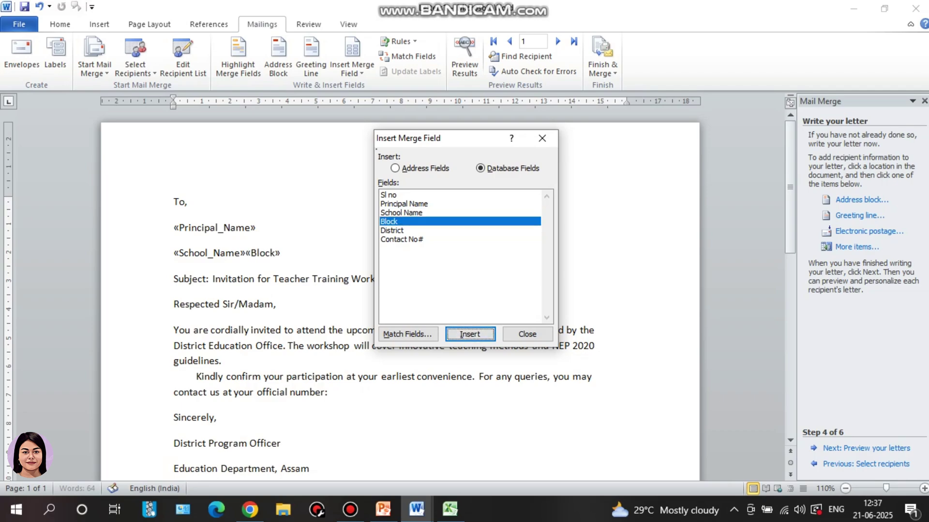
{"action": "left_click", "coordinate": [392, 230]}
{"action": "left_click", "coordinate": [469, 334]}
{"action": "left_click", "coordinate": [526, 335]}
- Move the Block and District fields to their own line below the school name and separate them with a comma
{"action": "left_click", "coordinate": [246, 253]}
{"action": "left_click", "coordinate": [267, 279]}
{"action": "left_click", "coordinate": [247, 253]}
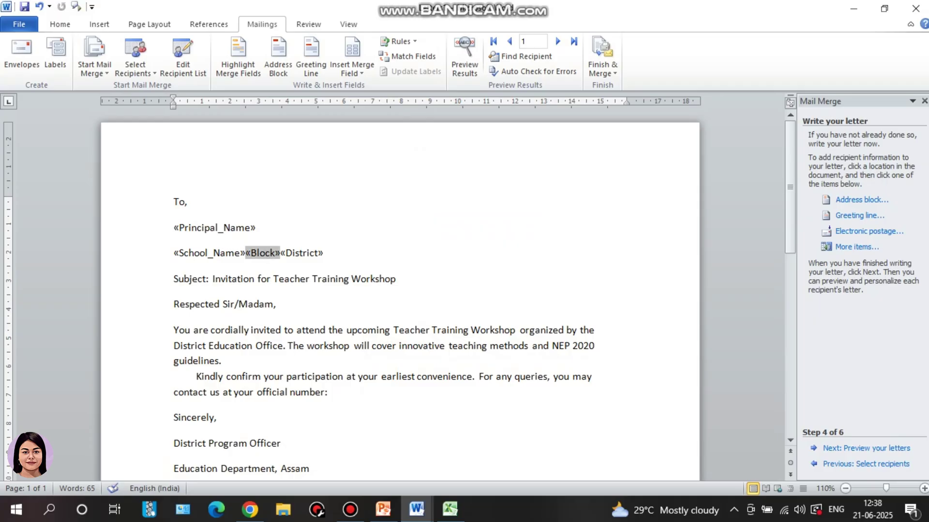
{"action": "key", "text": "Return"}
{"action": "left_click", "coordinate": [208, 279]}
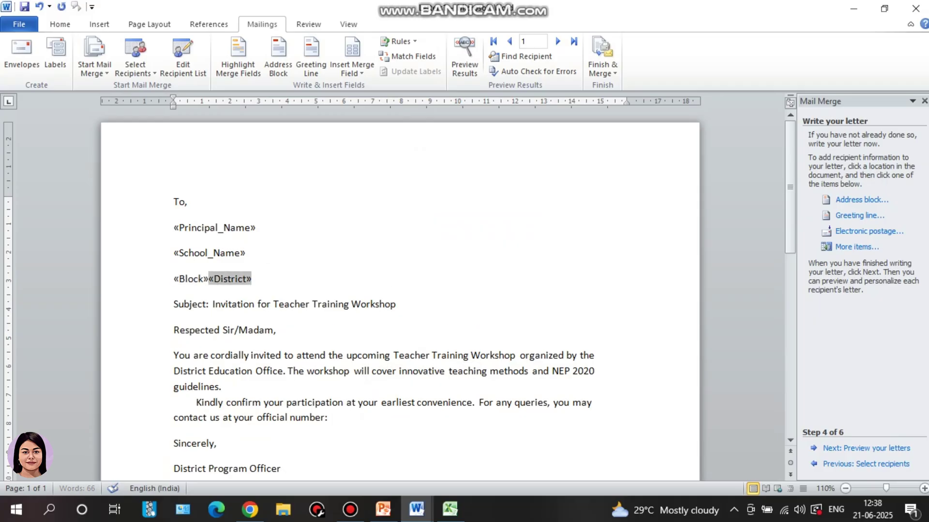
{"action": "type", "text": ","}
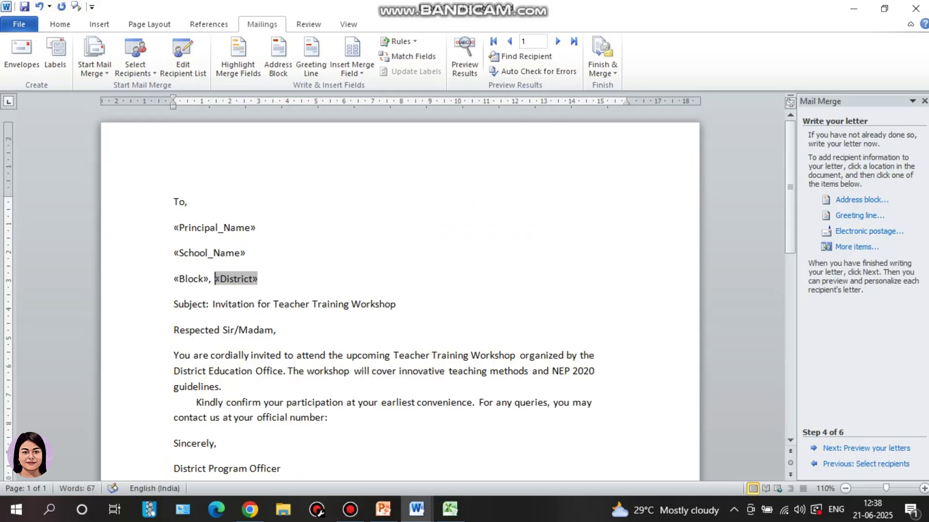
- Insert the Contact No# merge field after "official number:" and advance the wizard to the letter preview stage
{"action": "scroll", "coordinate": [400, 300], "scroll_direction": "down", "scroll_amount": 4}
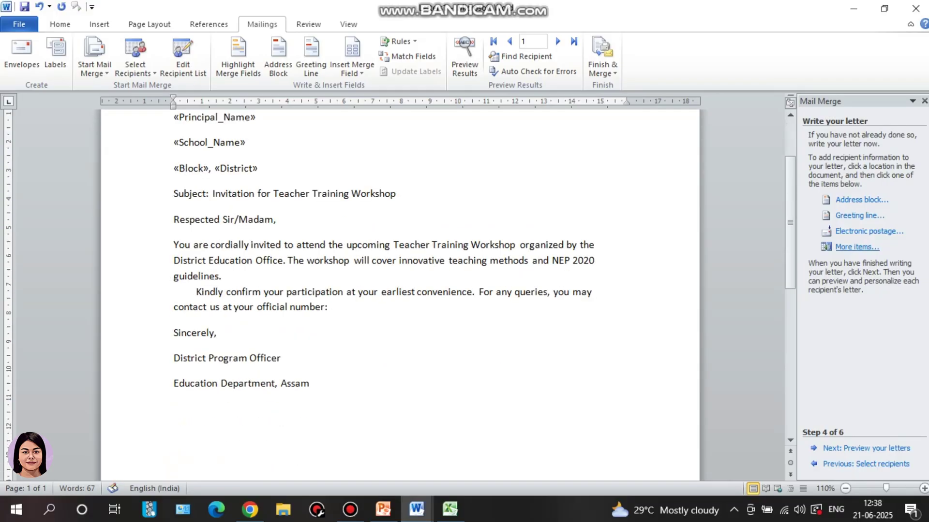
{"action": "left_click", "coordinate": [857, 248]}
{"action": "left_click", "coordinate": [402, 240]}
{"action": "left_click", "coordinate": [470, 334]}
{"action": "left_click", "coordinate": [527, 334]}
{"action": "key", "text": "Return"}
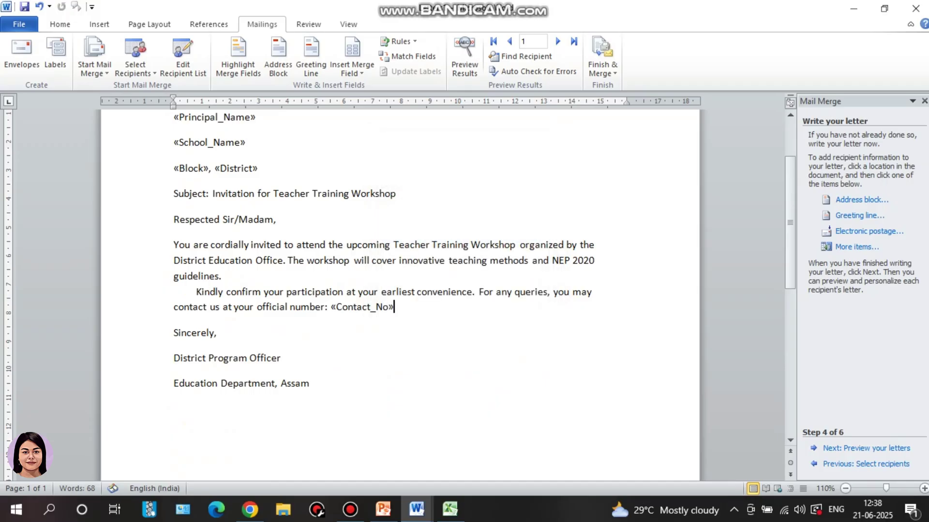
{"action": "scroll", "coordinate": [400, 290], "scroll_direction": "up", "scroll_amount": 3}
{"action": "left_click", "coordinate": [287, 432]}
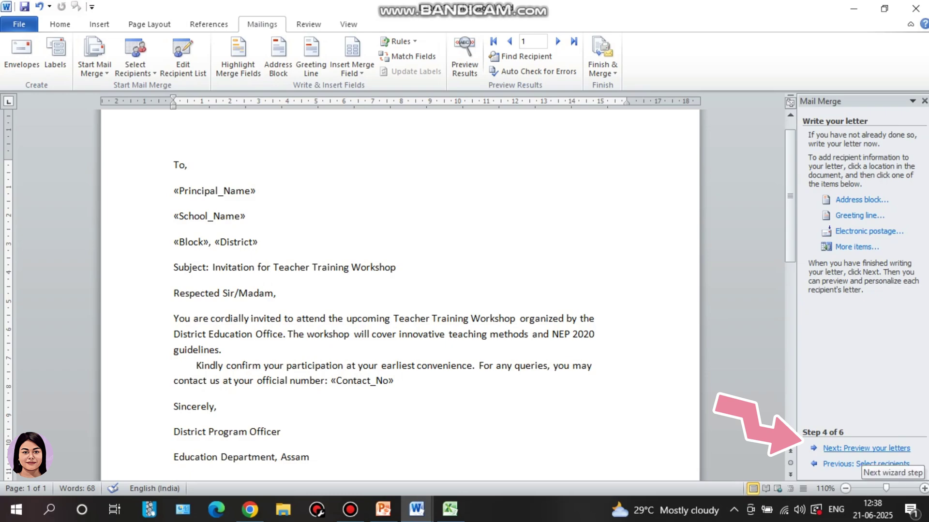
{"action": "left_click", "coordinate": [866, 448]}
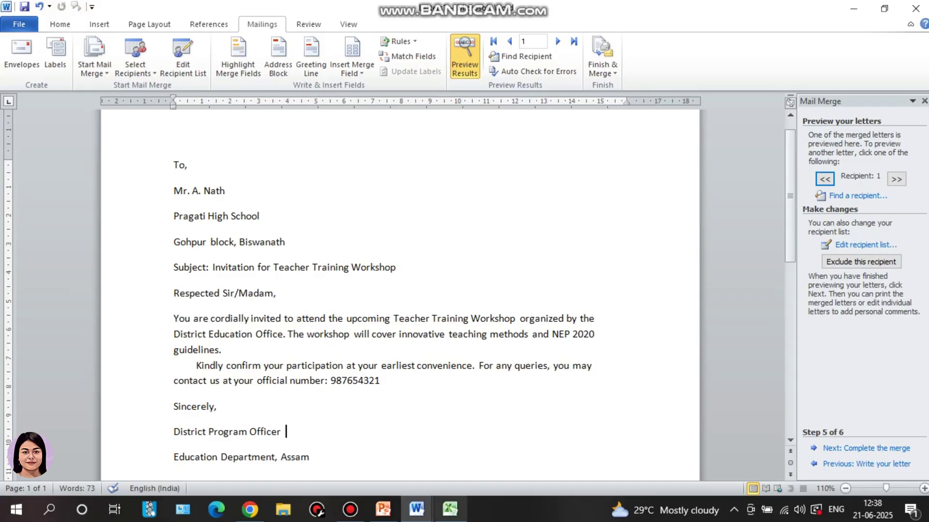
- Compare the first recipient's school, block, district and contact number in the Excel workbook with the previewed letter in Word
{"action": "left_click", "coordinate": [449, 509]}
{"action": "left_click", "coordinate": [267, 189]}
{"action": "left_click", "coordinate": [406, 189]}
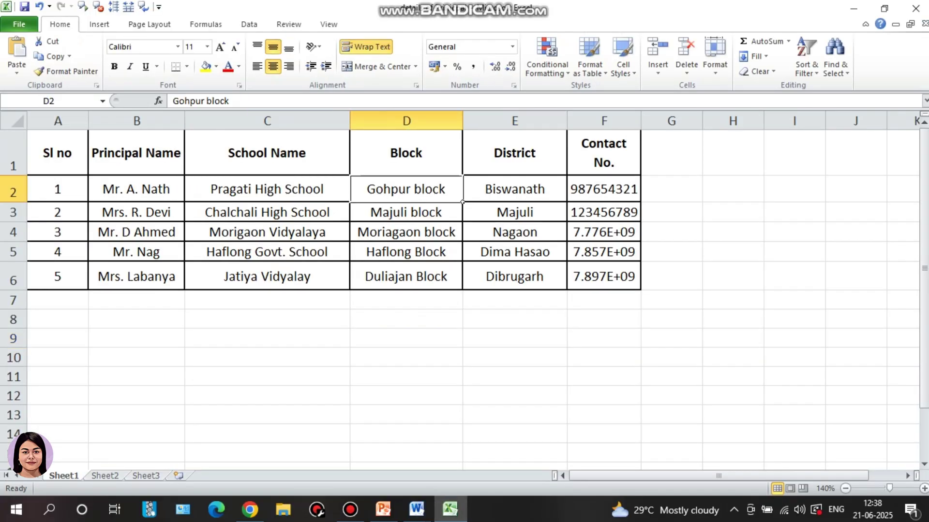
{"action": "left_click", "coordinate": [514, 189]}
{"action": "left_click", "coordinate": [604, 189]}
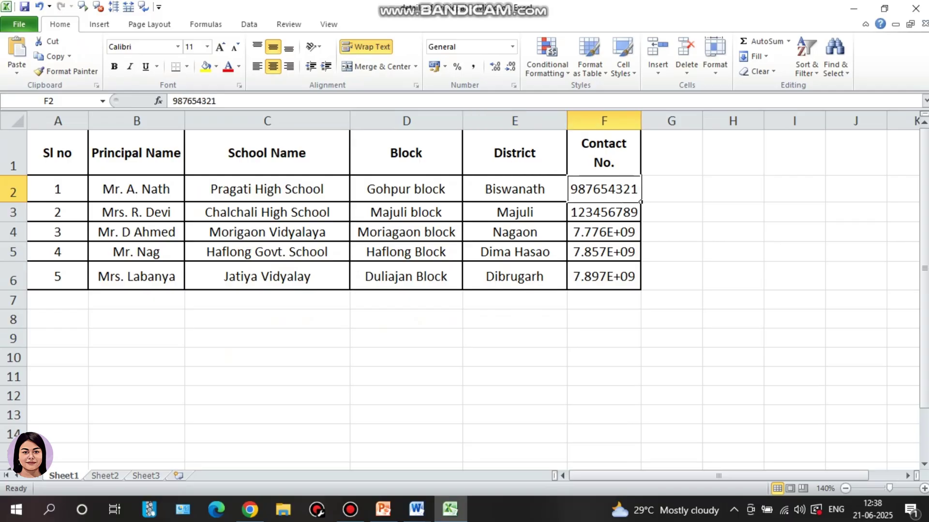
{"action": "left_click", "coordinate": [416, 509]}
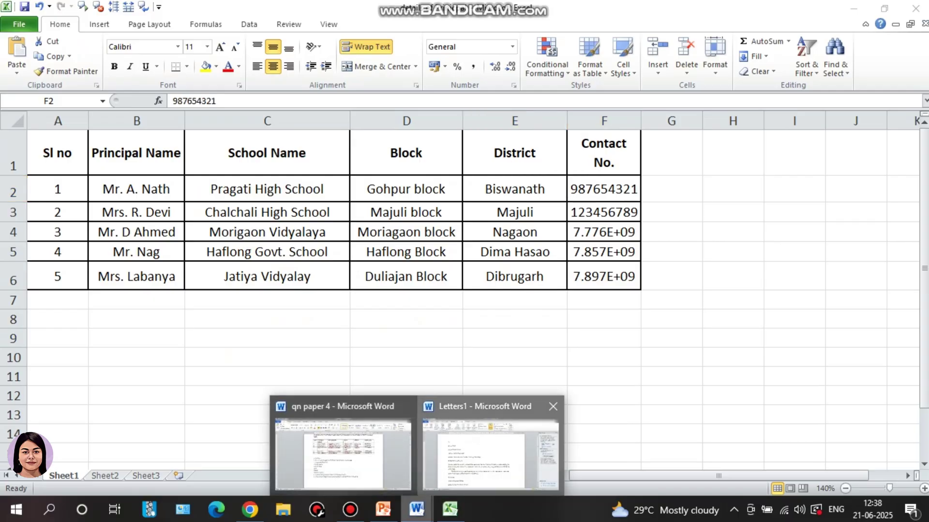
{"action": "left_click", "coordinate": [490, 452]}
{"action": "key", "text": "shift+Down"}
{"action": "key", "text": "shift+Down"}
{"action": "key", "text": "shift+Down"}
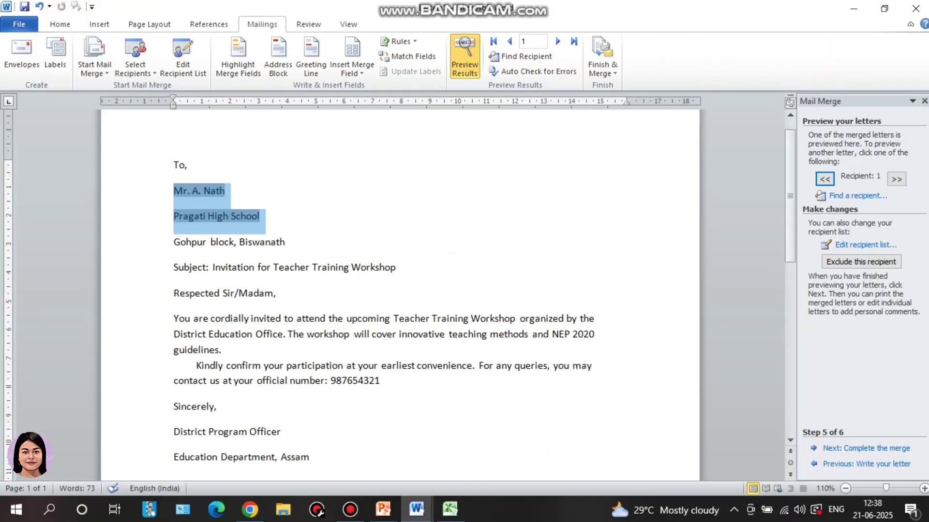
{"action": "double_click", "coordinate": [359, 380]}
{"action": "left_click", "coordinate": [381, 381]}
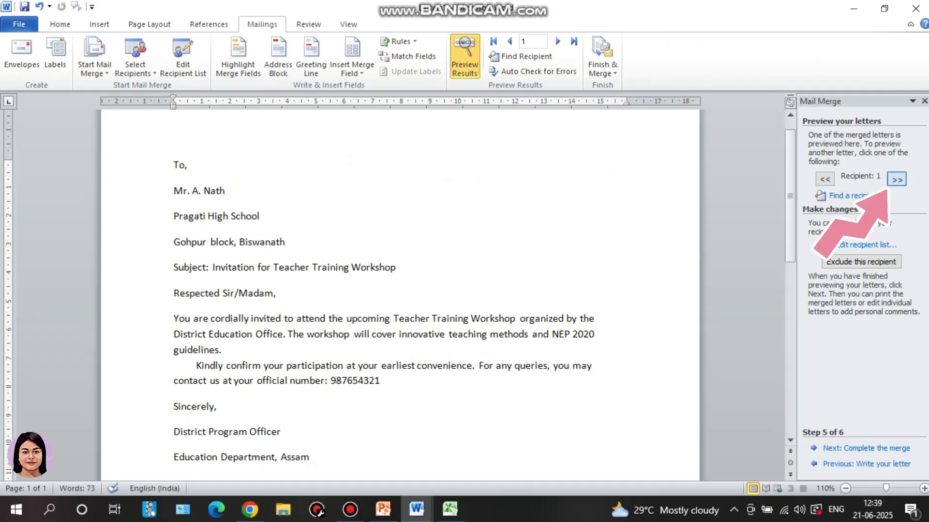
- Preview the merged letters for recipients 2 through 5, and return to recipient 1
{"action": "left_click", "coordinate": [896, 180]}
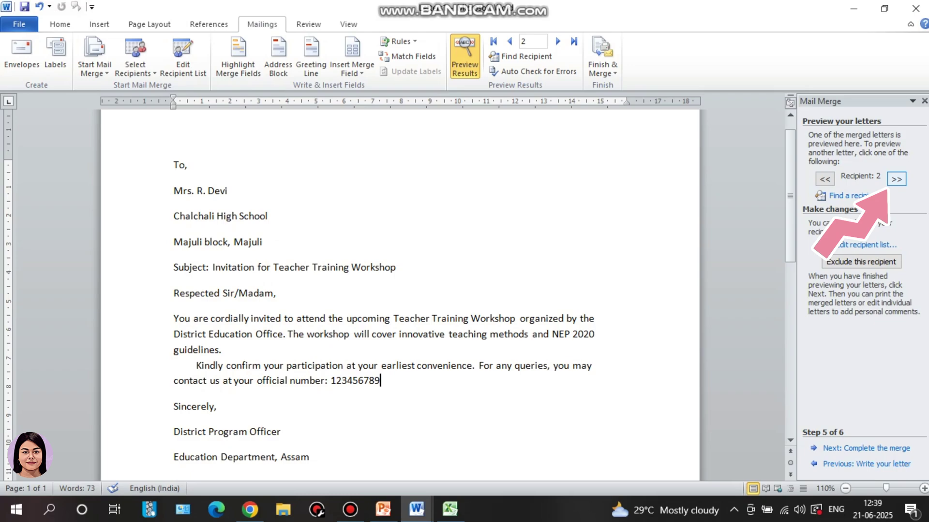
{"action": "left_click", "coordinate": [896, 180]}
{"action": "left_click", "coordinate": [896, 180]}
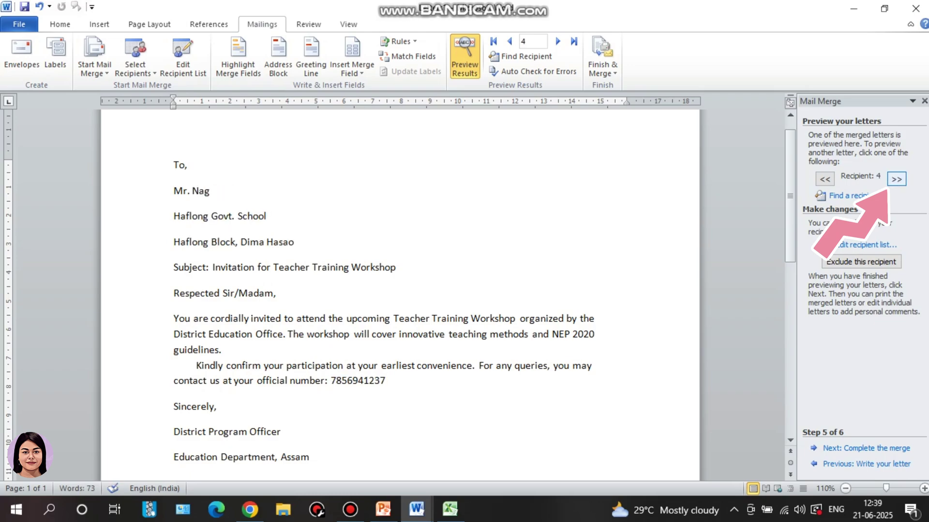
{"action": "left_click", "coordinate": [896, 179]}
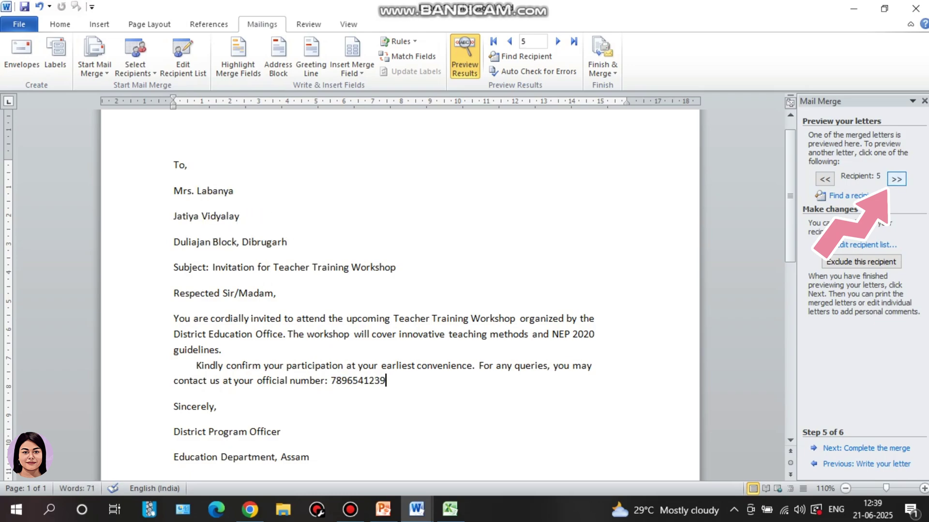
{"action": "scroll", "coordinate": [179, 201], "scroll_direction": "up", "scroll_amount": 2}
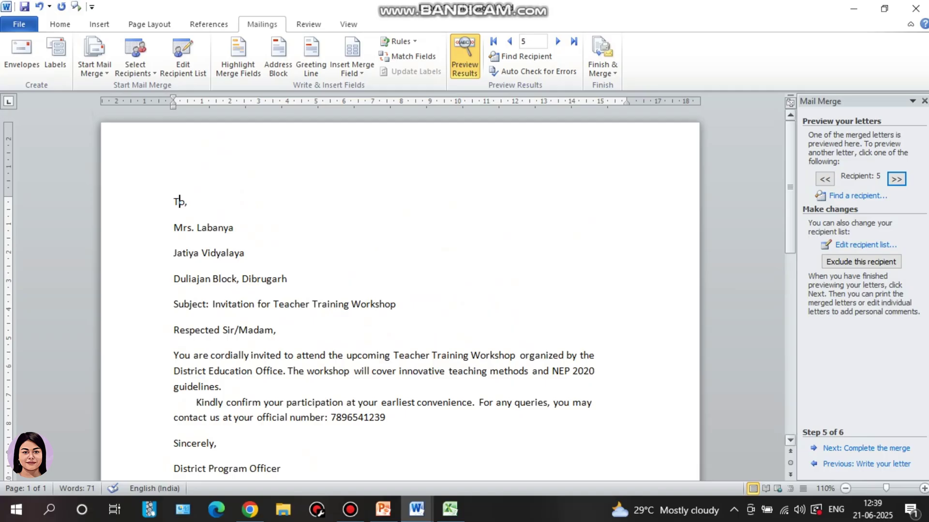
{"action": "left_click", "coordinate": [824, 179]}
{"action": "left_click", "coordinate": [824, 179]}
{"action": "left_click", "coordinate": [824, 180]}
{"action": "left_click", "coordinate": [824, 179]}
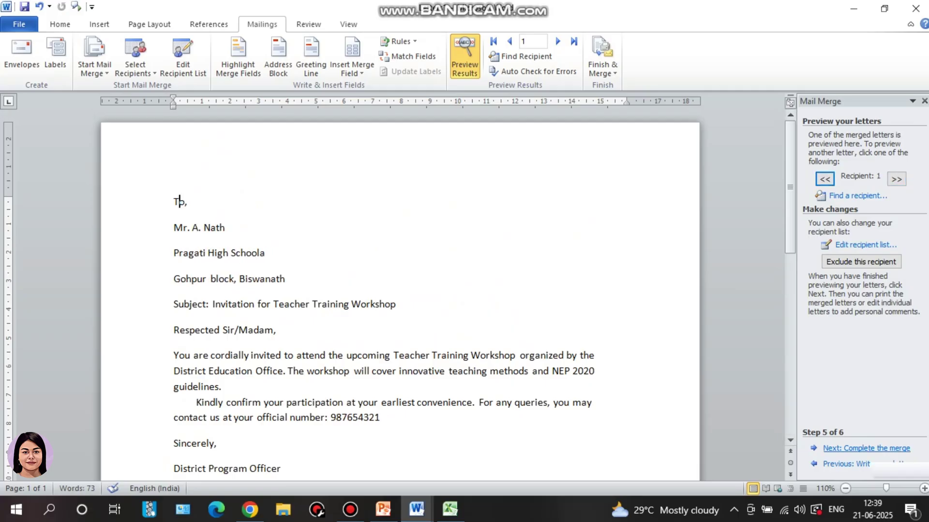
- Advance to completing the merge and merge all records into a new document of individual letters
{"action": "key", "text": "Return"}
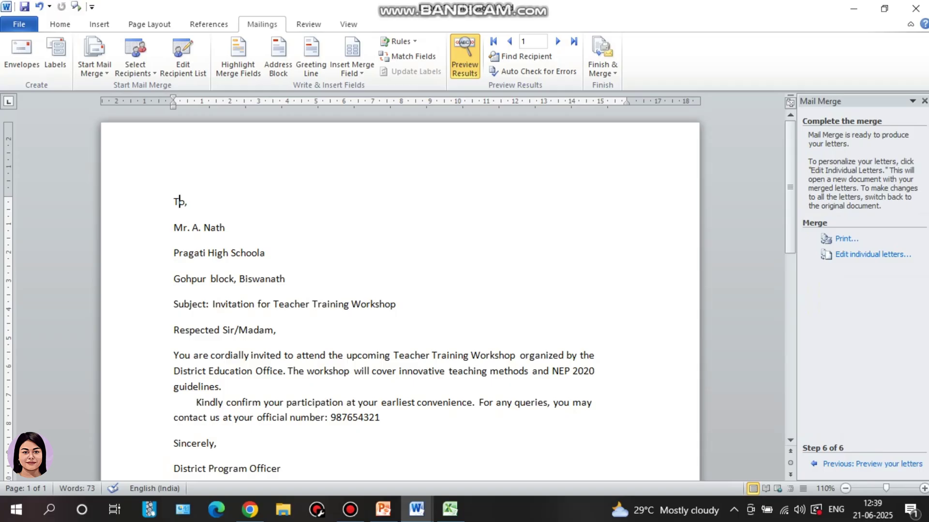
{"action": "left_click", "coordinate": [871, 255]}
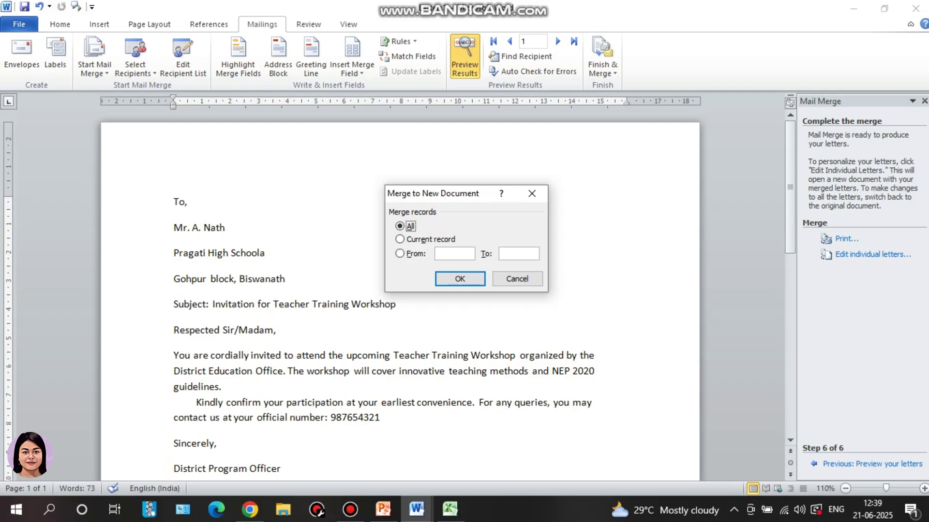
{"action": "key", "text": "Return"}
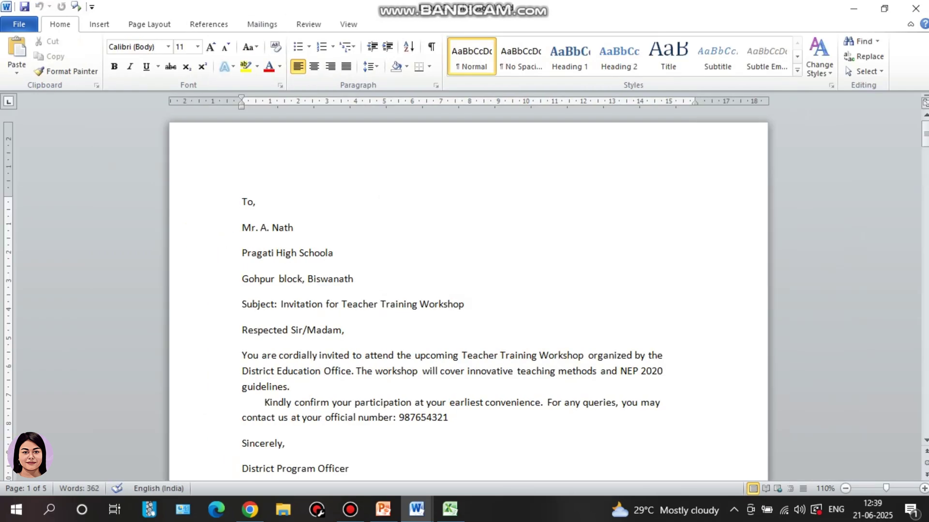
- Look through the merged letters in the new document and return to the first page
{"action": "scroll", "coordinate": [469, 290], "scroll_direction": "down", "scroll_amount": 20}
{"action": "scroll", "coordinate": [468, 291], "scroll_direction": "down", "scroll_amount": 15}
{"action": "scroll", "coordinate": [468, 290], "scroll_direction": "down", "scroll_amount": 15}
{"action": "scroll", "coordinate": [468, 291], "scroll_direction": "down", "scroll_amount": 15}
{"action": "scroll", "coordinate": [468, 290], "scroll_direction": "down", "scroll_amount": 20}
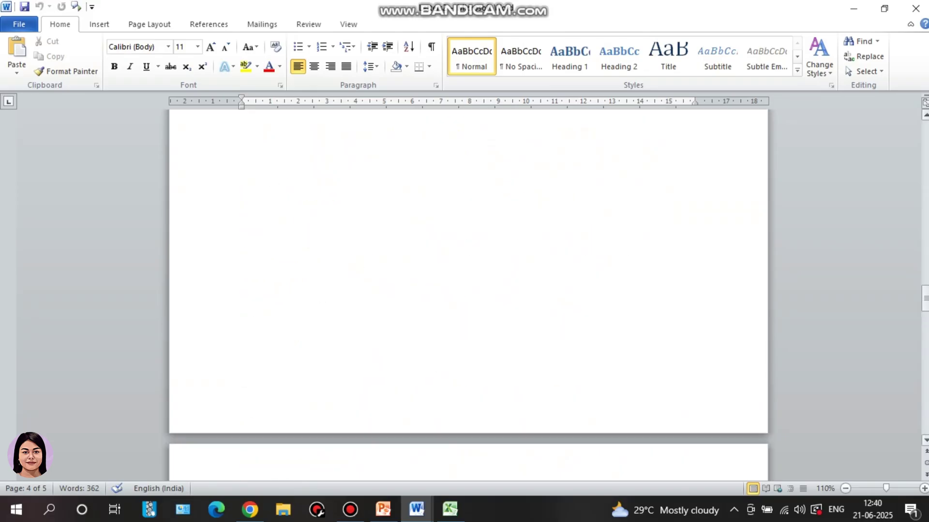
{"action": "scroll", "coordinate": [468, 290], "scroll_direction": "up", "scroll_amount": 20}
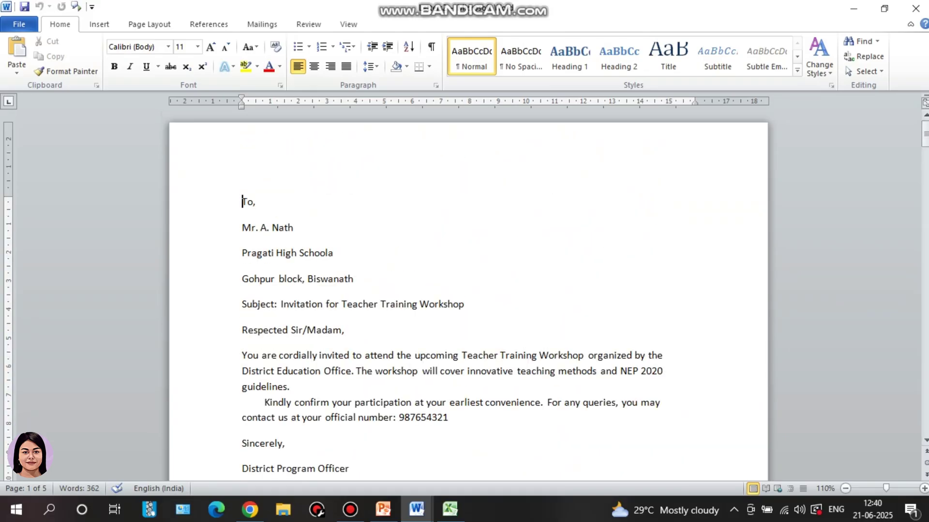
- Check all five merged letters in the print preview, and return to the document to review its first pages
{"action": "key", "text": "ctrl+p"}
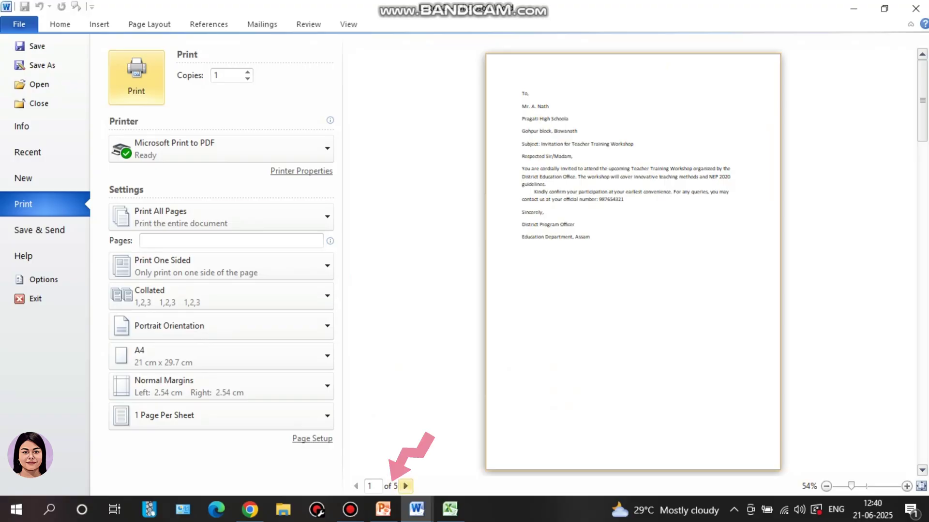
{"action": "left_click", "coordinate": [405, 486]}
{"action": "left_click", "coordinate": [406, 486]}
{"action": "left_click", "coordinate": [406, 486]}
{"action": "left_click", "coordinate": [406, 486]}
{"action": "left_click", "coordinate": [356, 486]}
{"action": "left_click", "coordinate": [357, 486]}
{"action": "left_click", "coordinate": [356, 486]}
{"action": "left_click", "coordinate": [356, 486]}
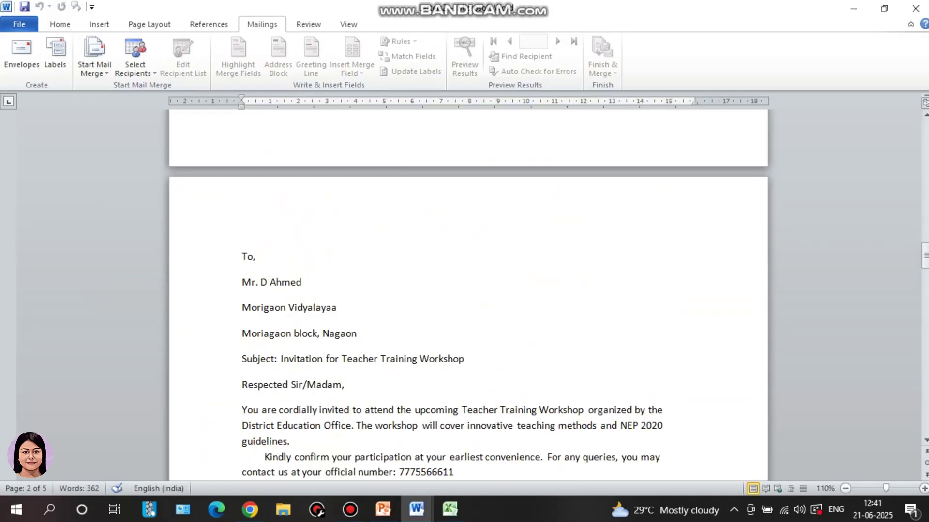
{"action": "scroll", "coordinate": [468, 295], "scroll_direction": "up", "scroll_amount": 9}
{"action": "scroll", "coordinate": [468, 290], "scroll_direction": "up", "scroll_amount": 10}
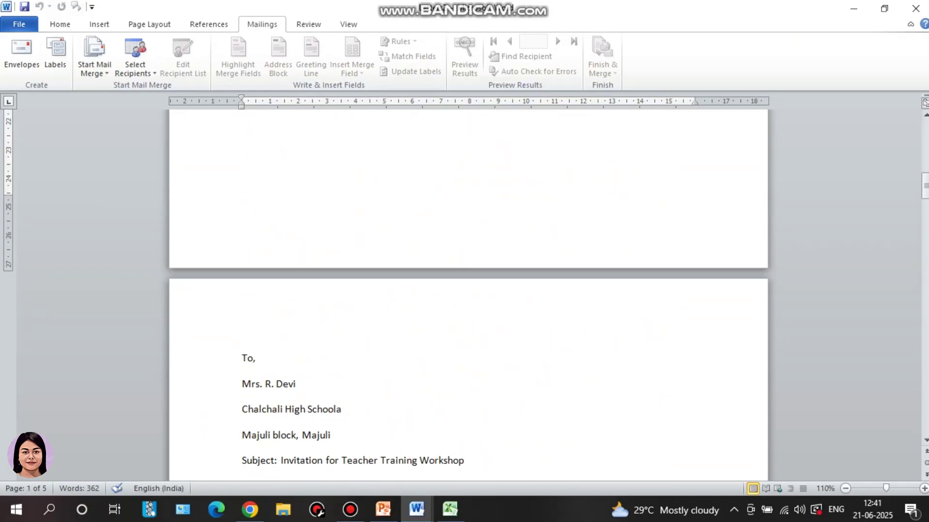